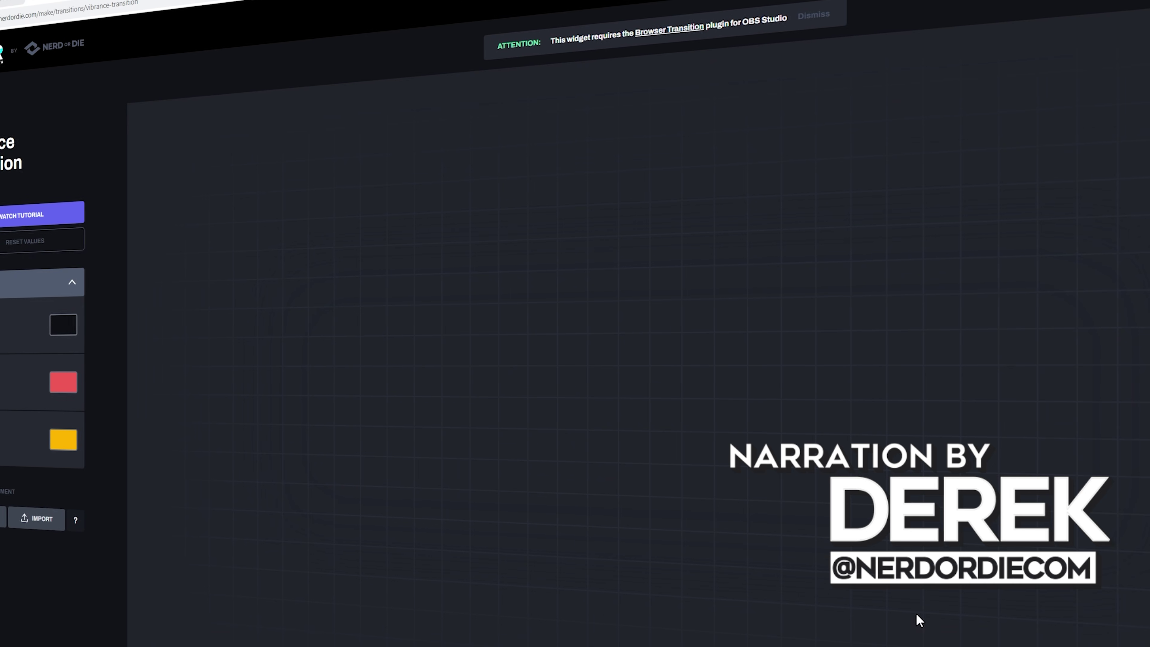
# - Change the Vibrance Transition's yellow colour to blue
pyautogui.click(62, 439)
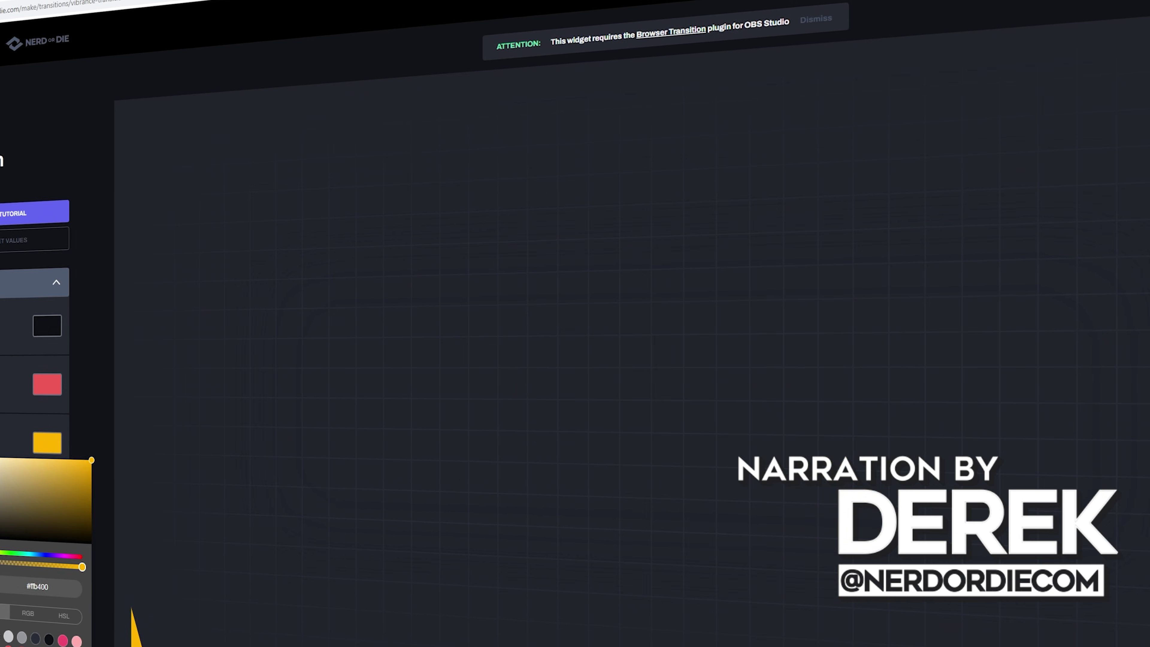
pyautogui.click(46, 553)
pyautogui.click(86, 396)
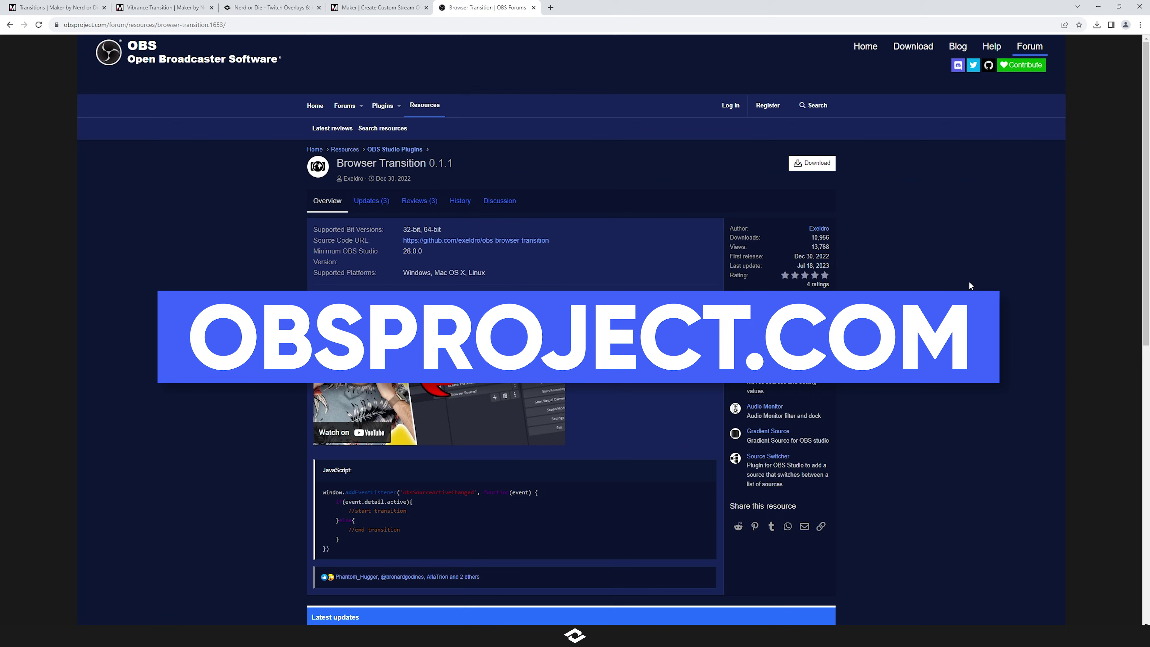
# - Open the Browser Transition 0.1.1 plugin's list of downloadable files
pyautogui.click(815, 164)
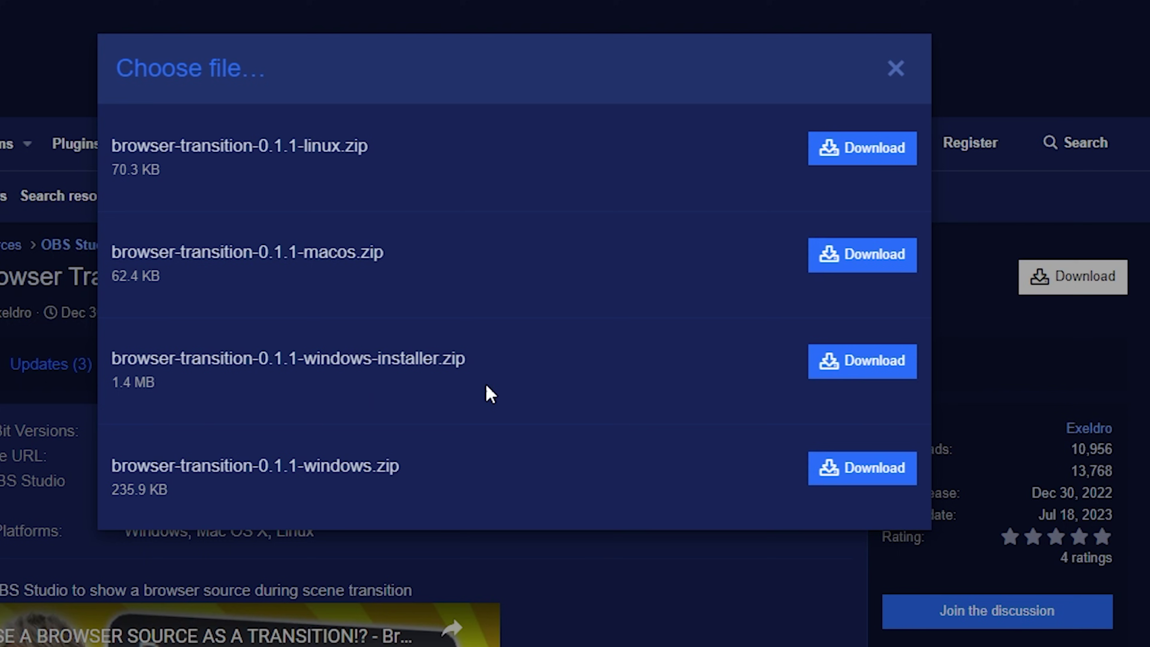
# - Download browser-transition-0.1.1-windows-installer.zip and extract it into its own Downloads folder
pyautogui.click(872, 360)
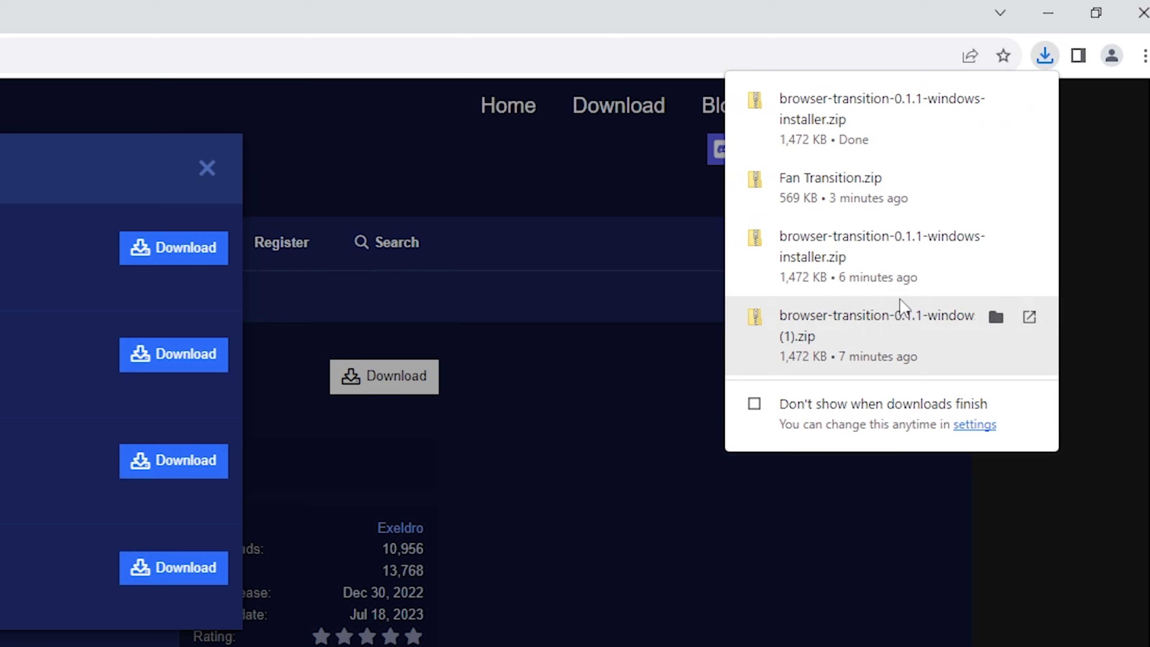
pyautogui.click(1028, 101)
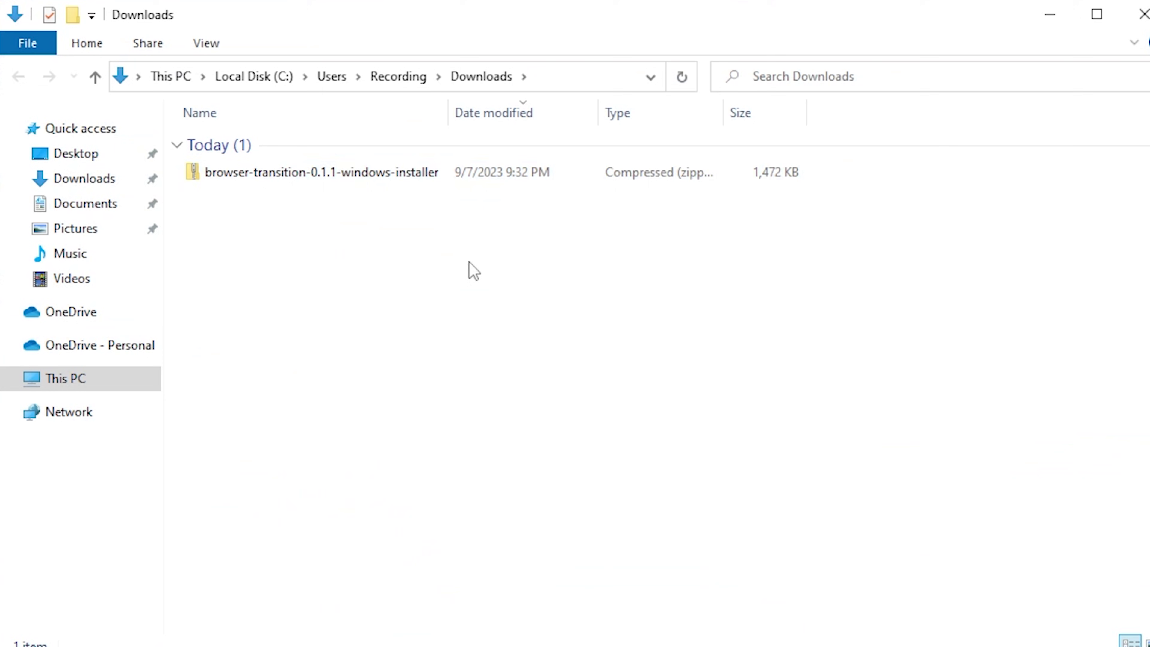
pyautogui.click(359, 180)
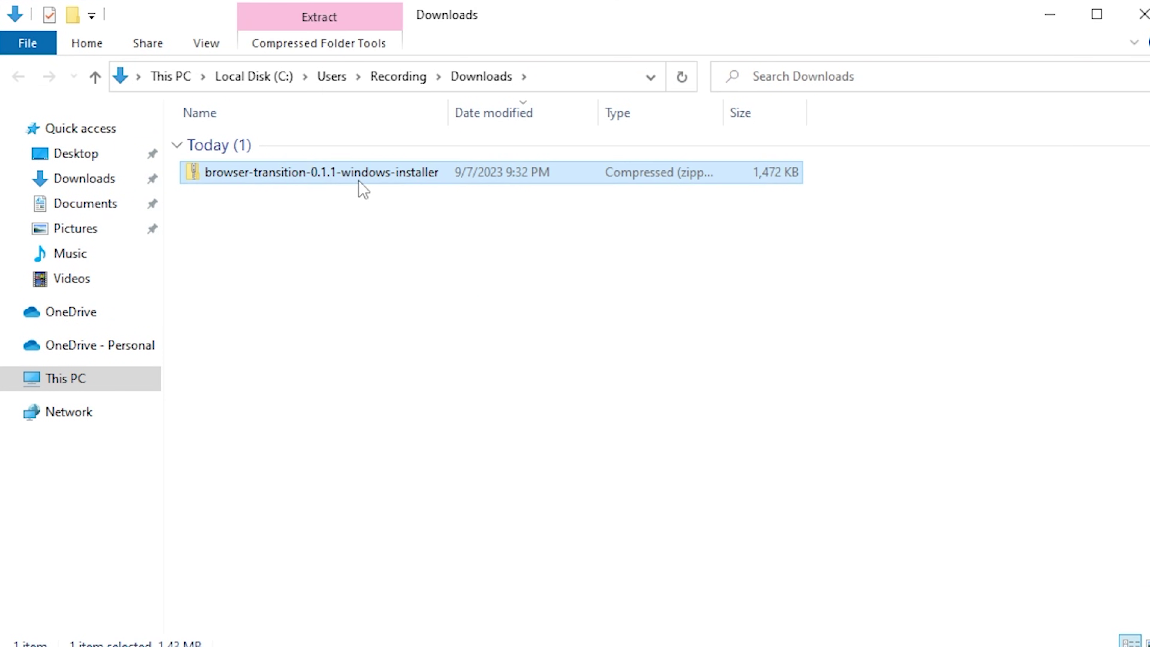
pyautogui.rightClick(359, 180)
pyautogui.click(426, 272)
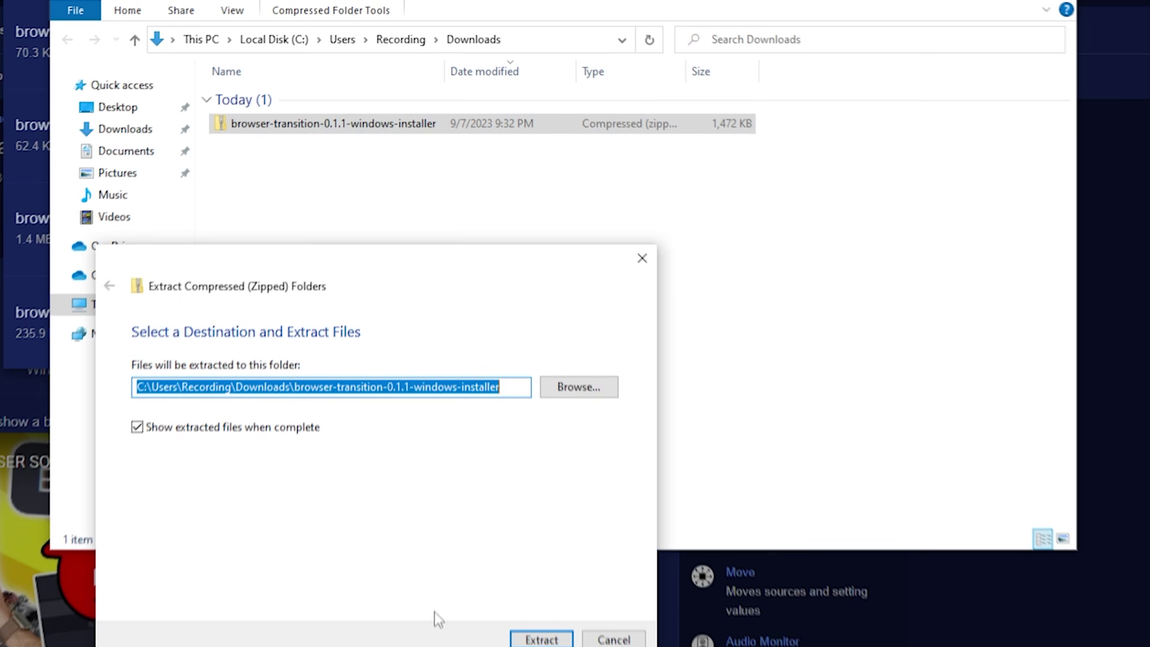
pyautogui.click(536, 630)
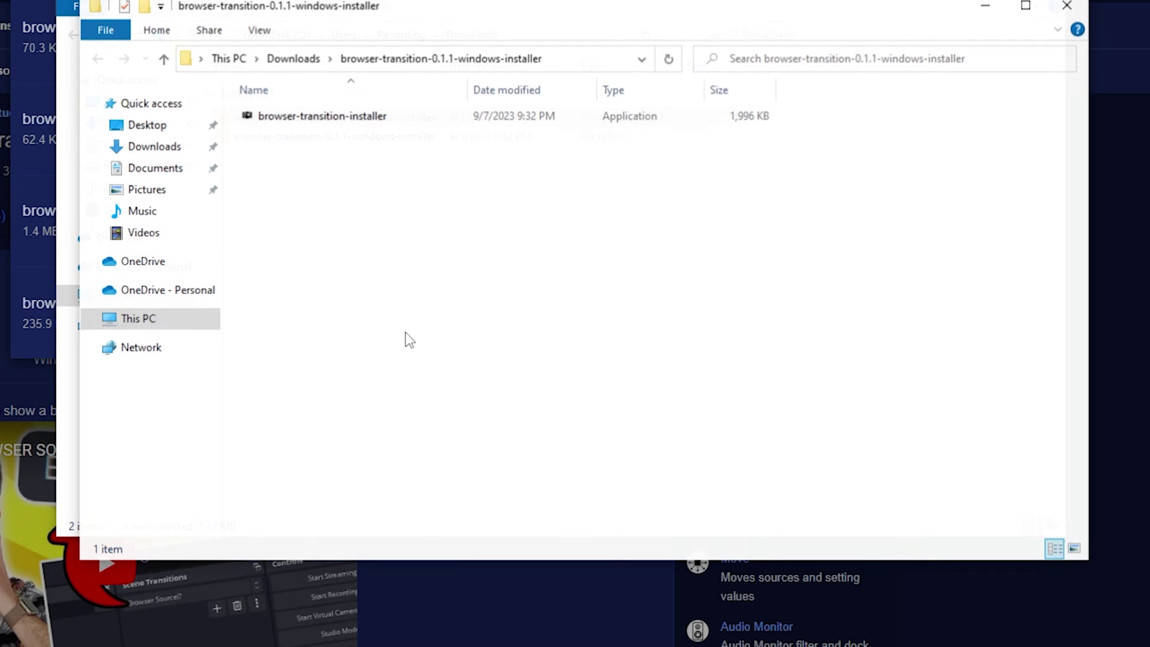
pyautogui.doubleClick(313, 120)
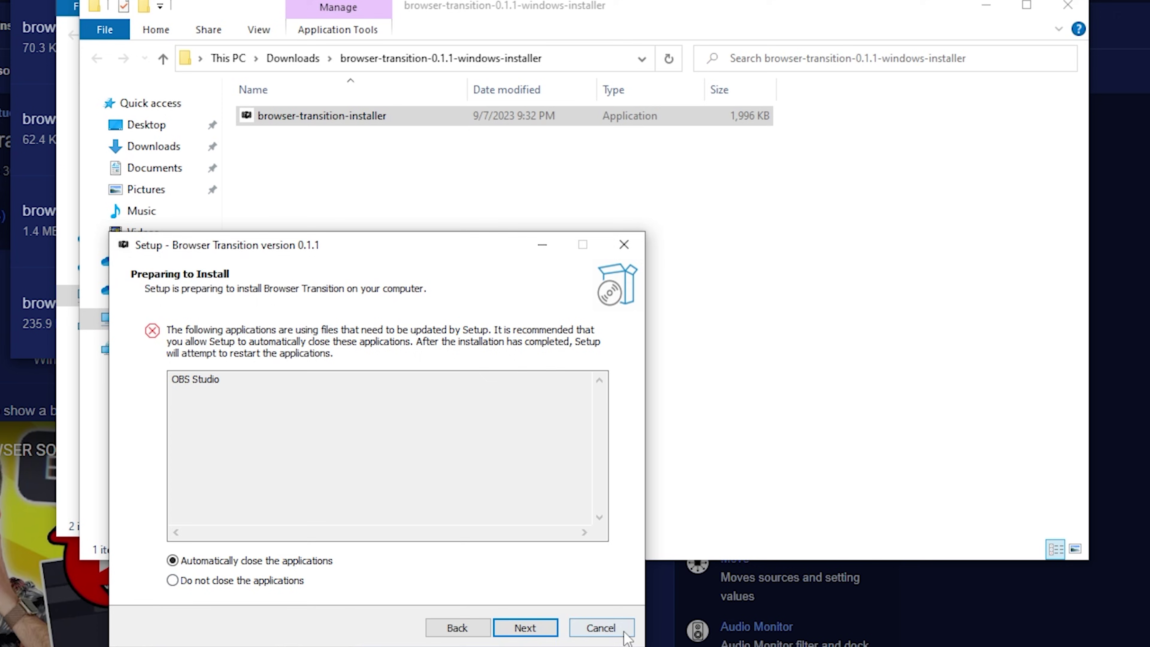
pyautogui.click(584, 630)
pyautogui.click(455, 540)
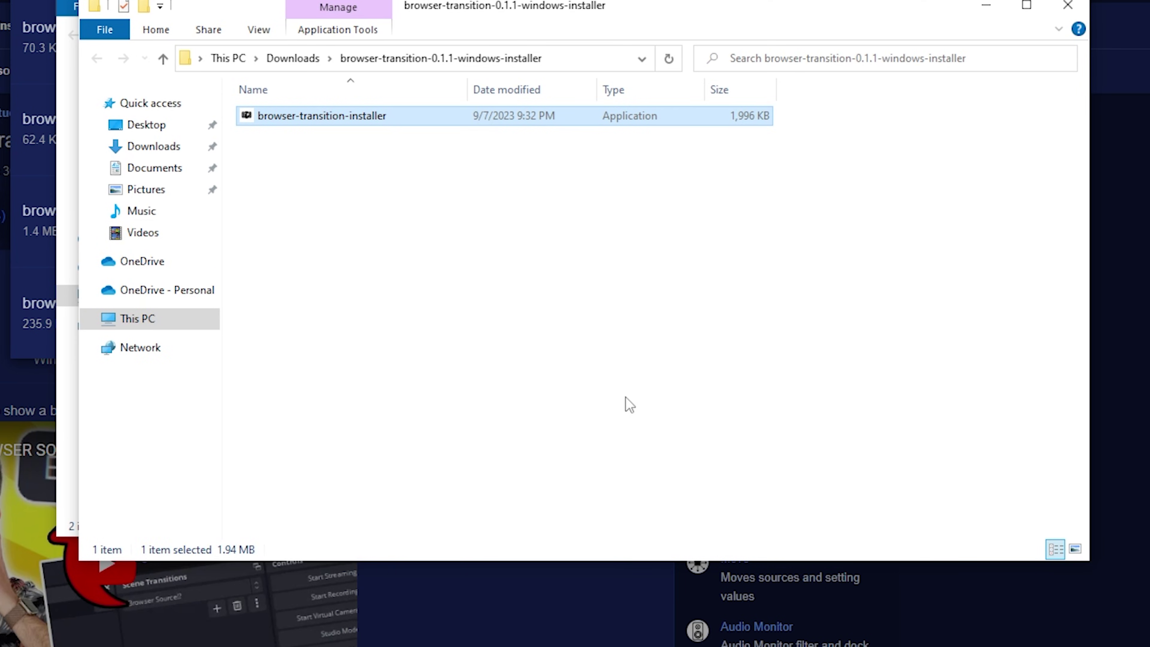
# - Close the installer folder, view Scene 2, then return to Scene in OBS
pyautogui.click(1068, 5)
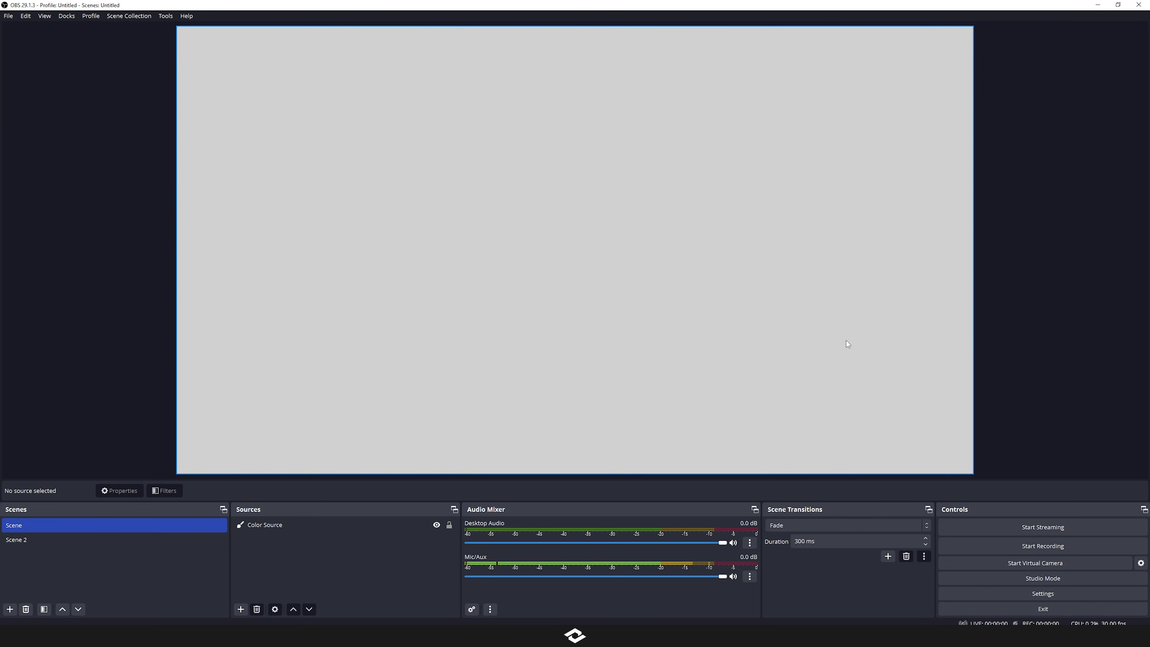
pyautogui.click(73, 541)
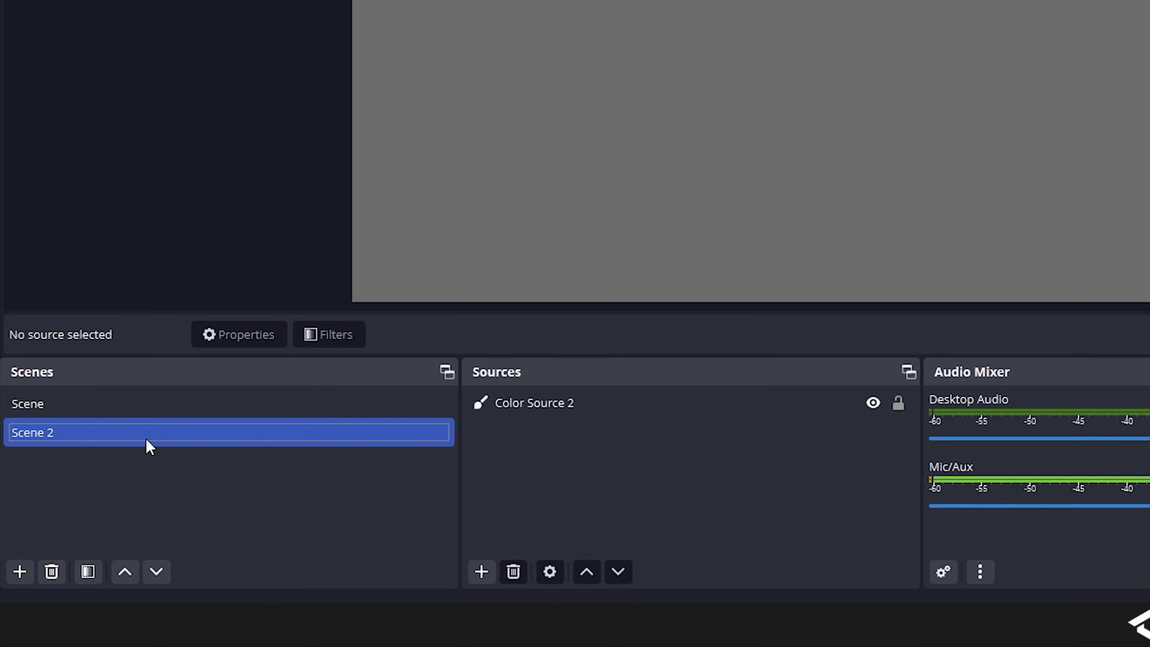
pyautogui.click(102, 496)
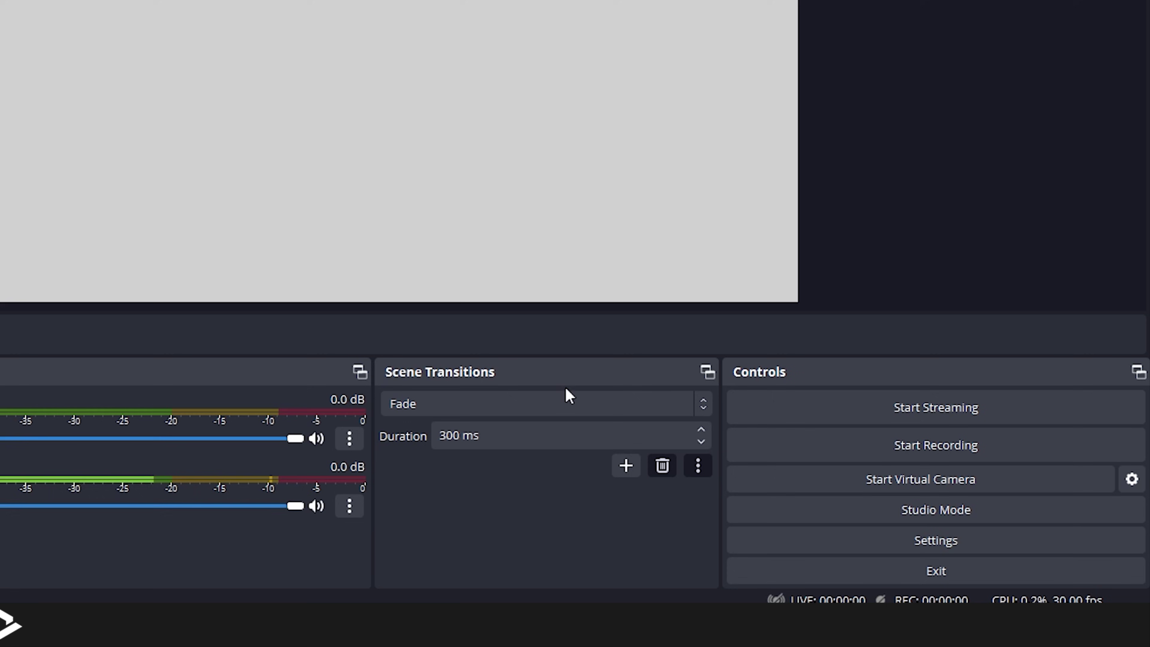
# - Add a Browser scene transition, keeping the default name Browser
pyautogui.click(627, 466)
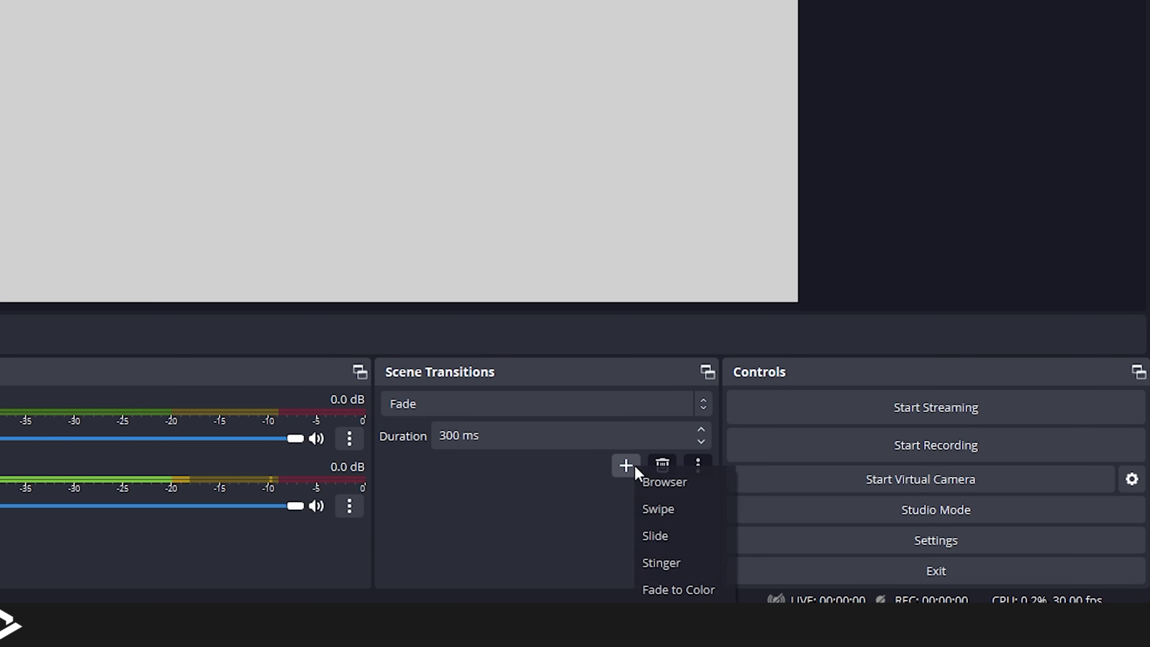
pyautogui.click(676, 481)
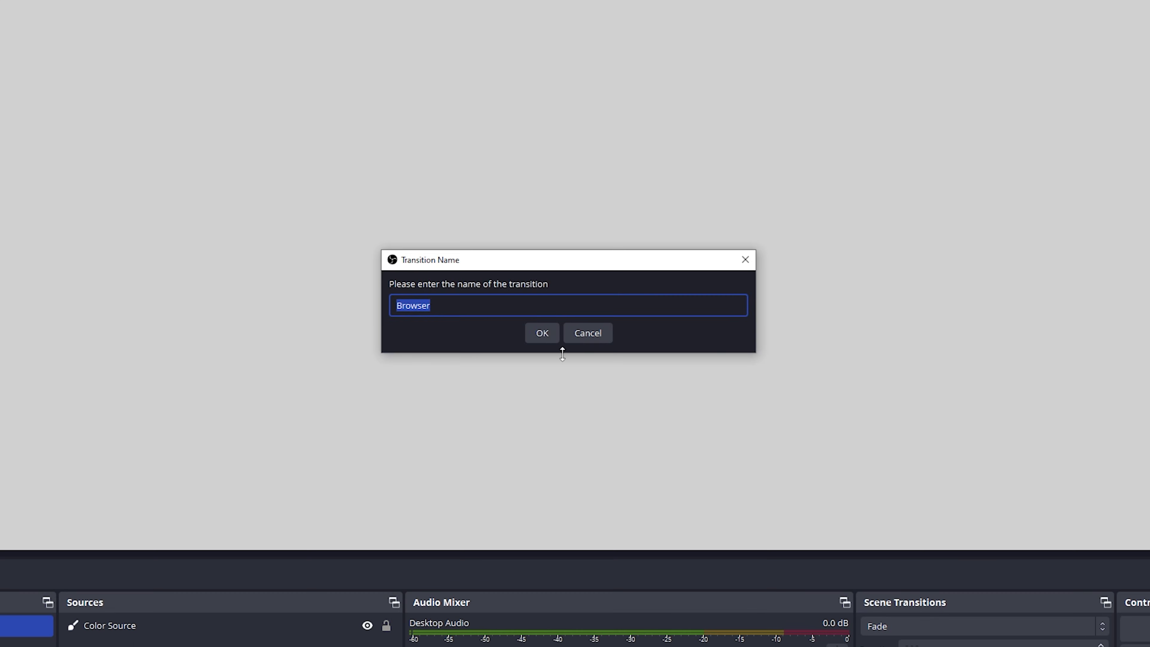
pyautogui.click(548, 329)
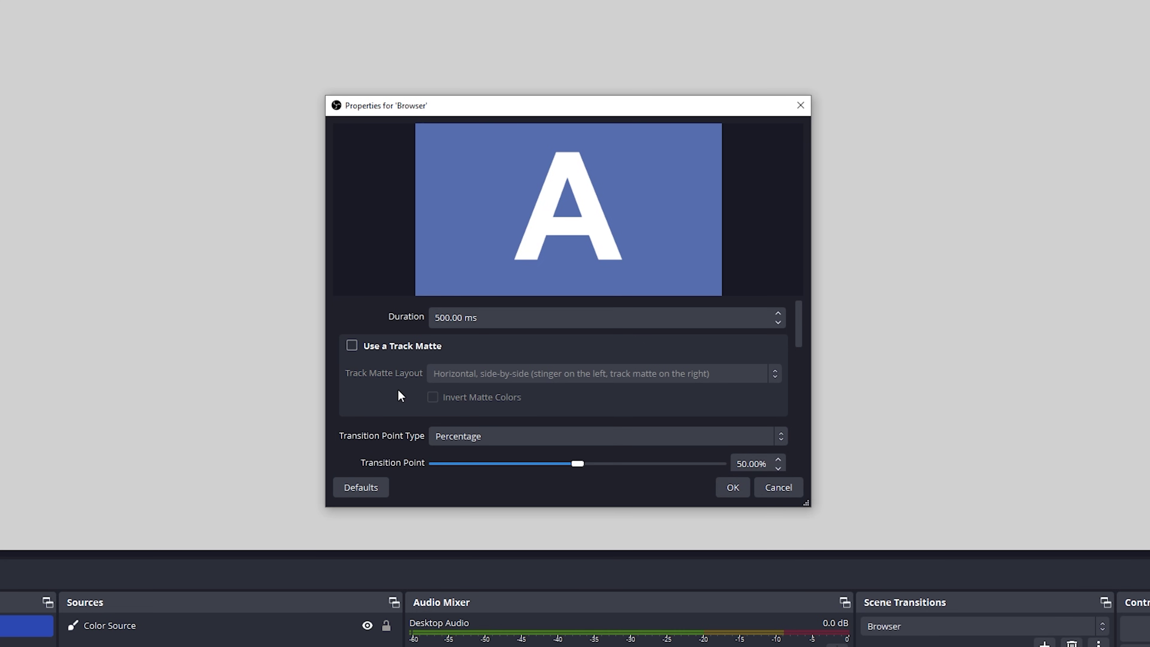
# - Change the Browser transition point from 50.00% to Time-based, at 250.00 ms
pyautogui.scroll(-1, 396, 402)
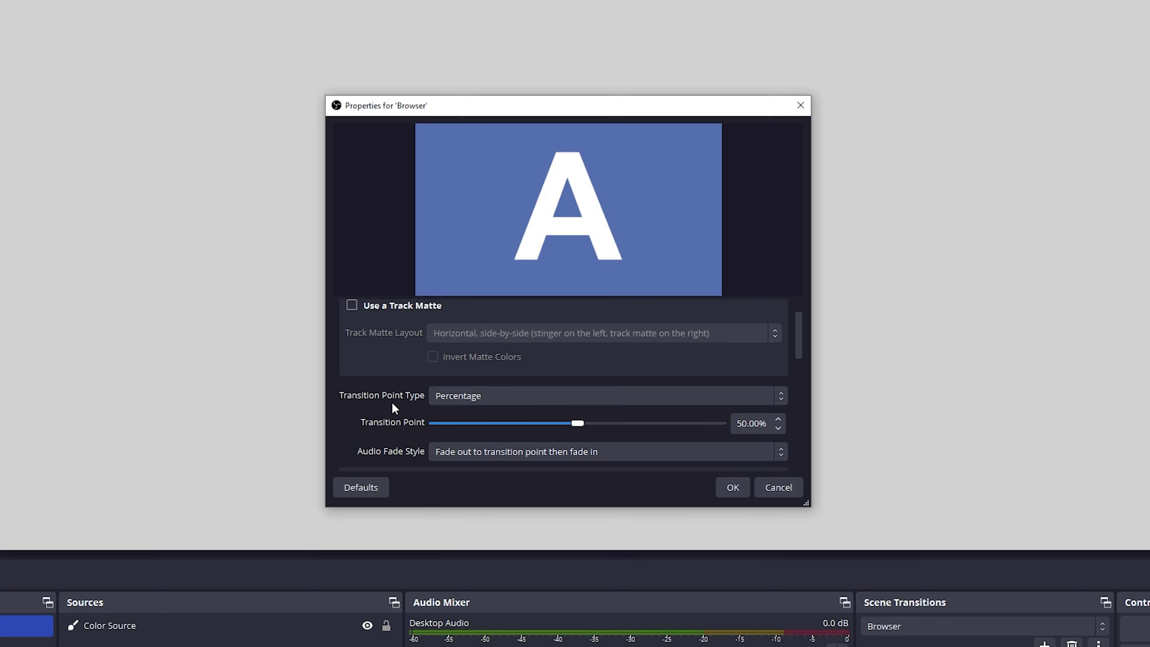
pyautogui.scroll(1, 392, 404)
pyautogui.scroll(-1, 380, 456)
pyautogui.moveTo(768, 423); pyautogui.dragTo(724, 426)
pyautogui.click(571, 400)
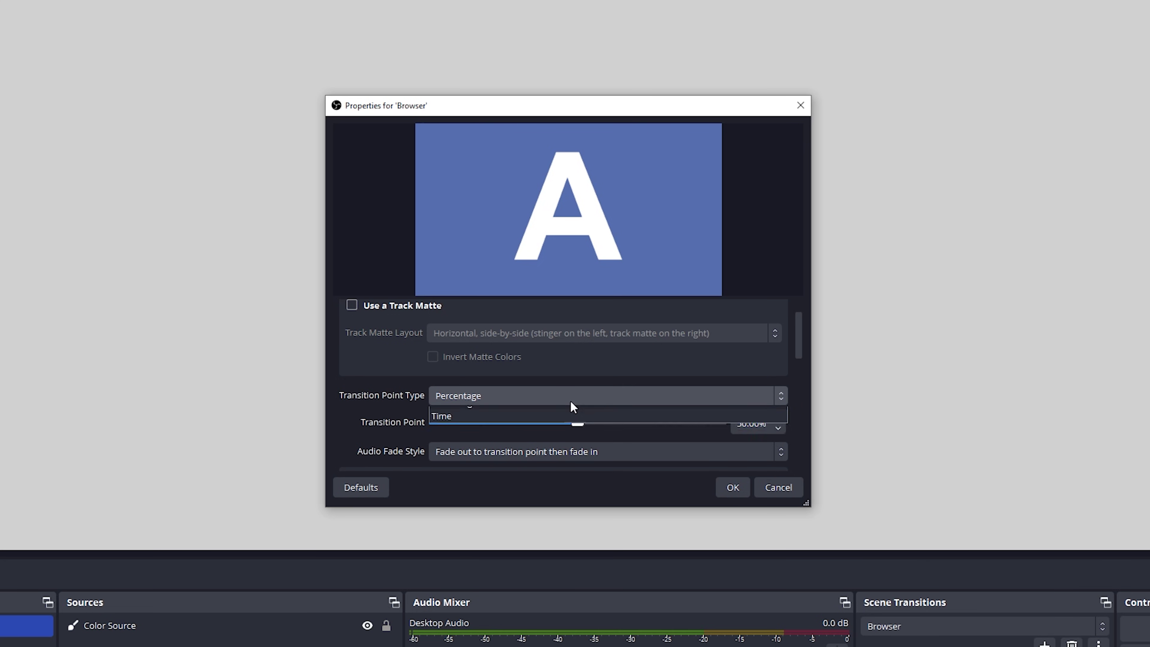
pyautogui.click(529, 426)
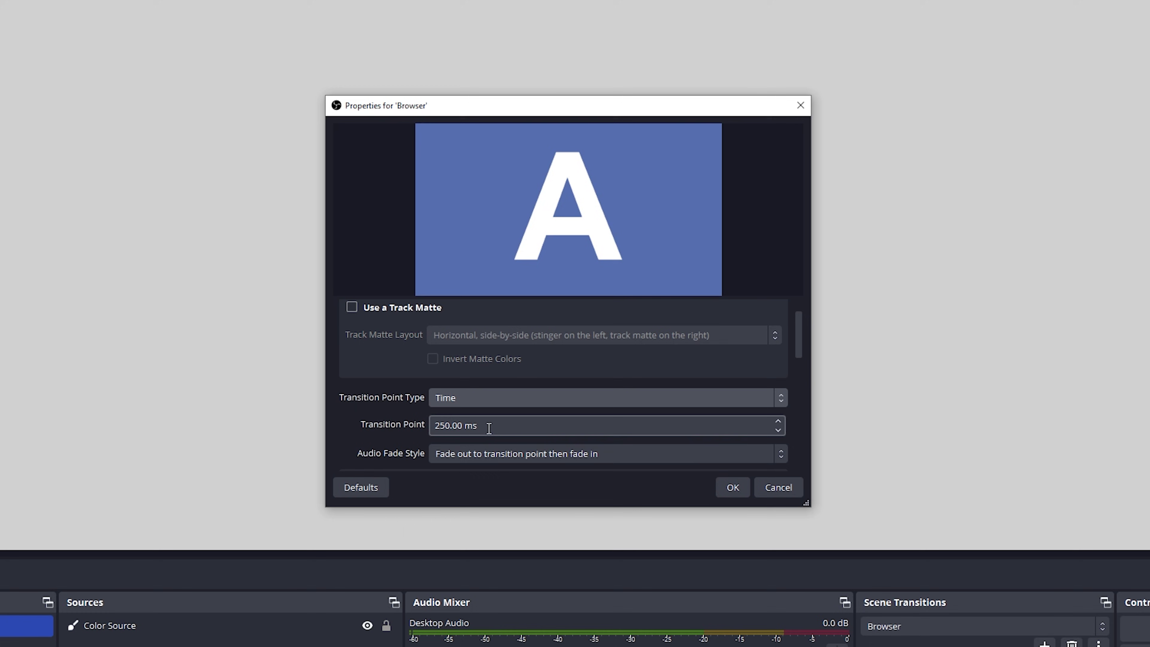
pyautogui.moveTo(489, 429); pyautogui.dragTo(413, 438)
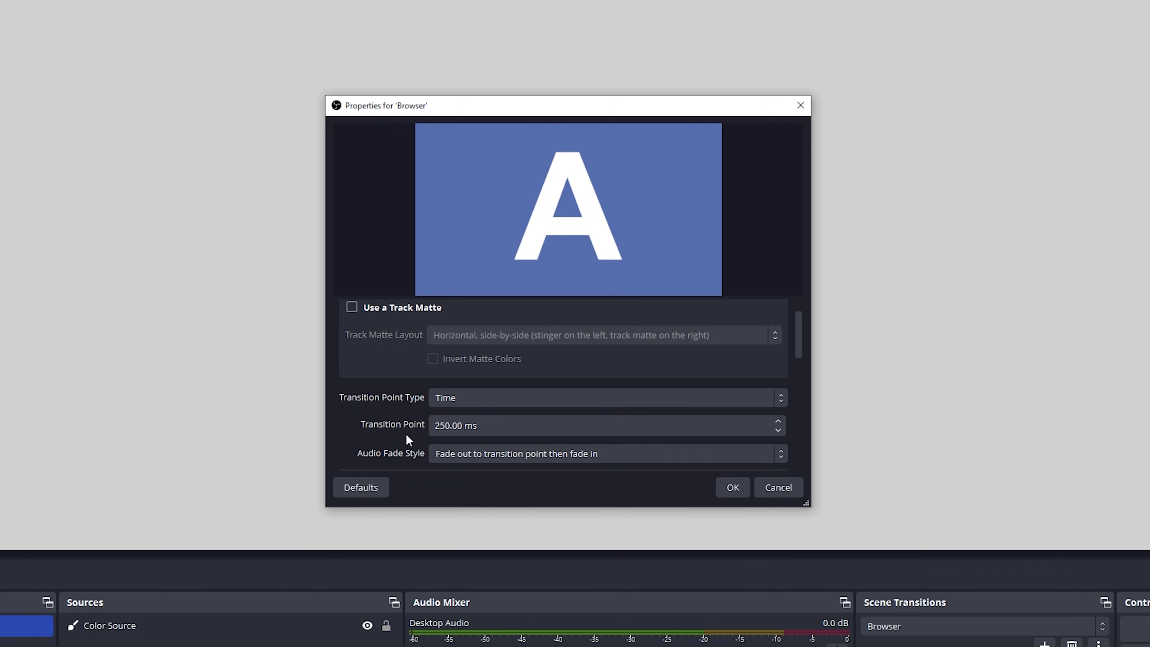
pyautogui.scroll(-1, 409, 439)
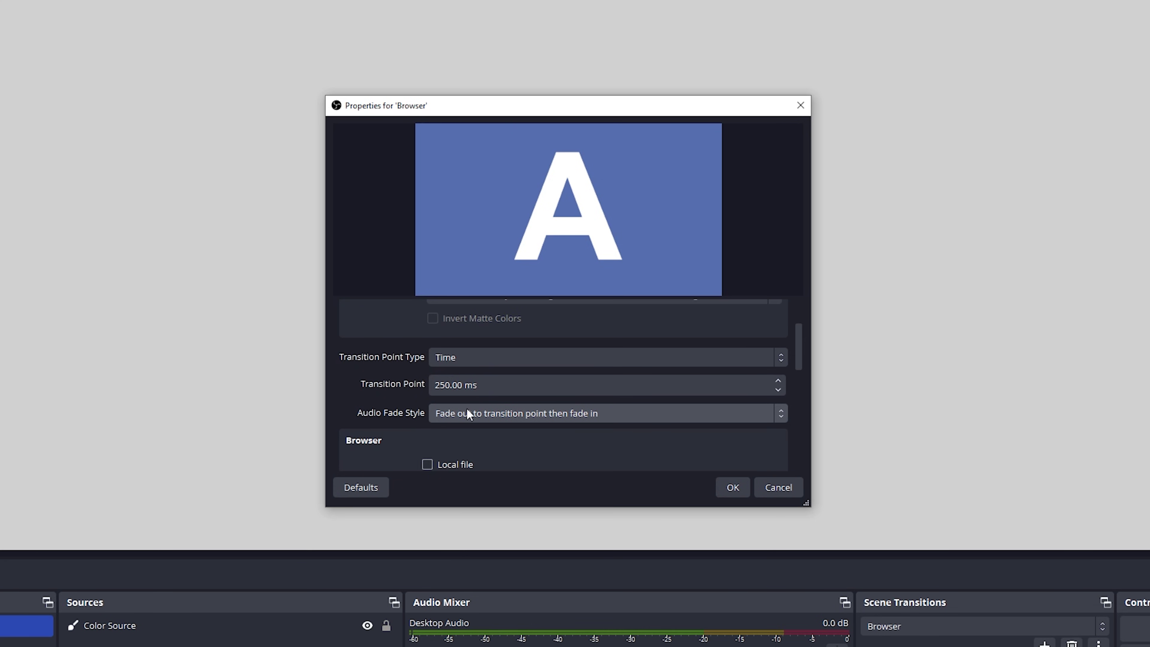
pyautogui.scroll(-3, 374, 405)
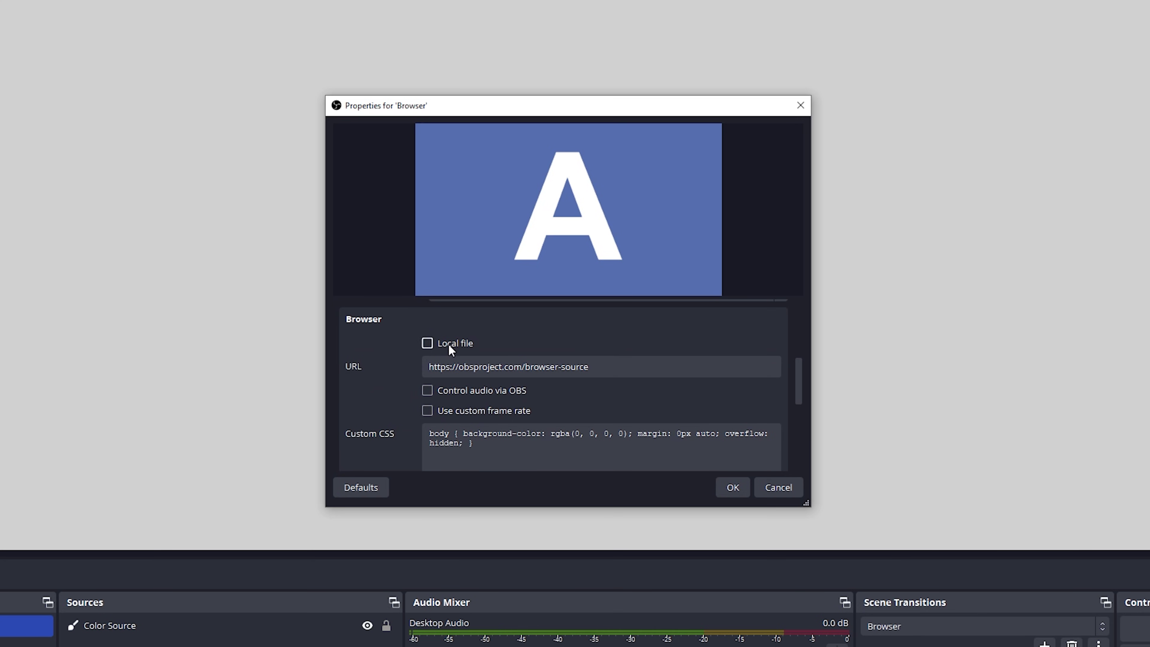
# - Tick Local file so the Browser transition loads a file instead of the URL
pyautogui.doubleClick(576, 367)
pyautogui.click(427, 343)
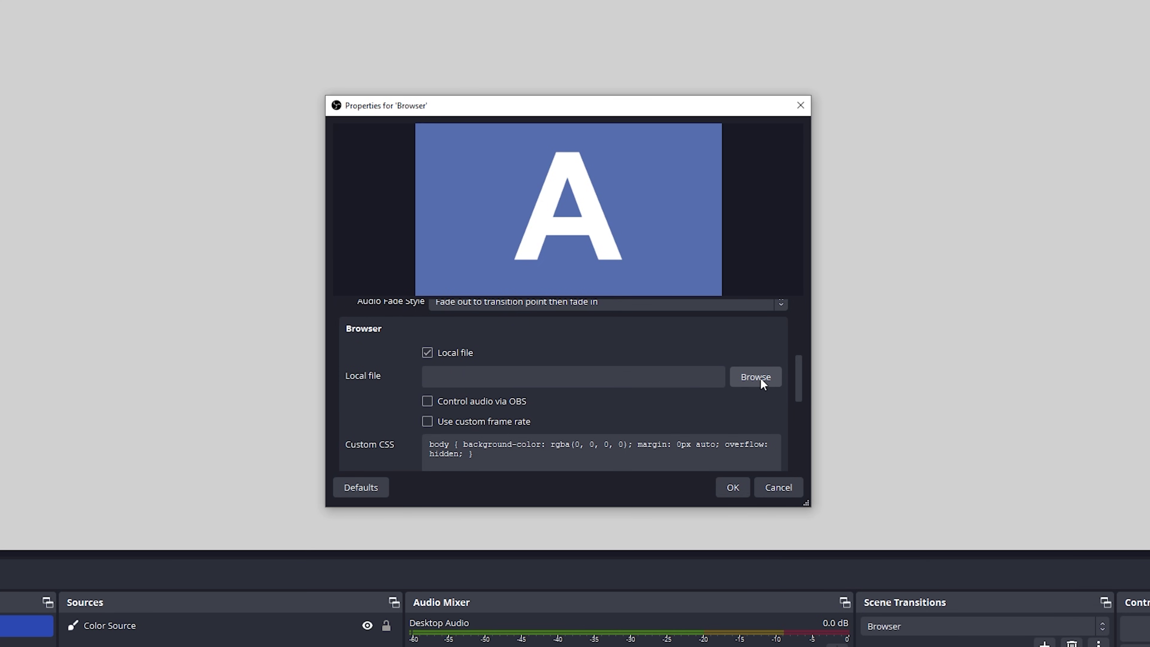
pyautogui.scroll(-5, 394, 405)
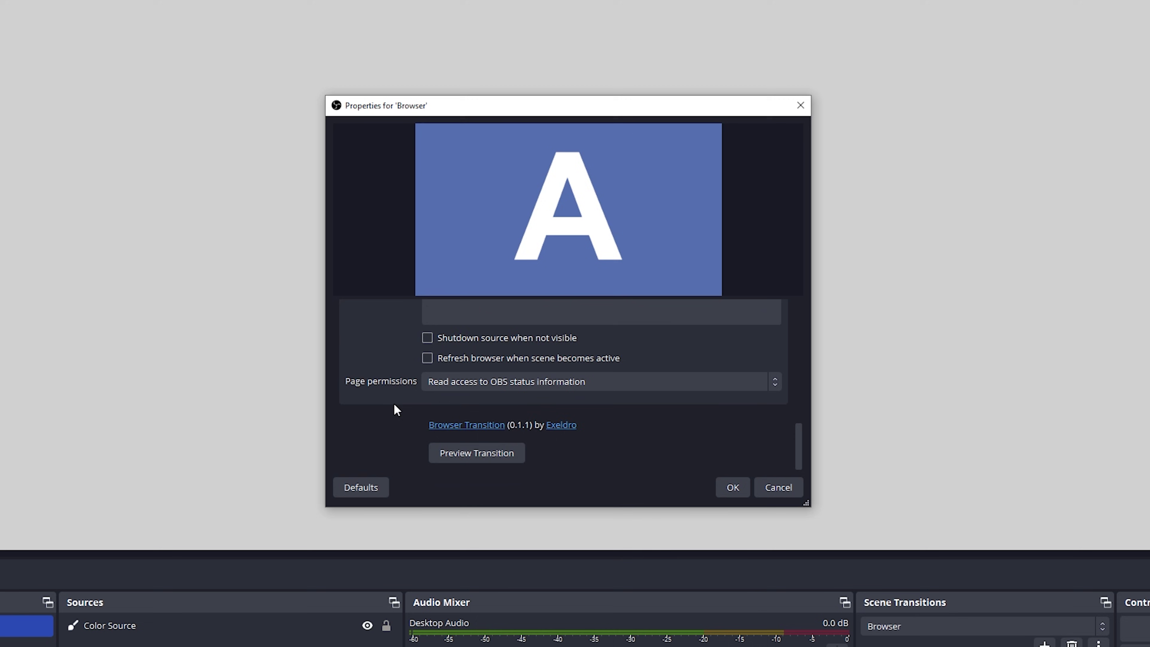
pyautogui.scroll(3, 394, 405)
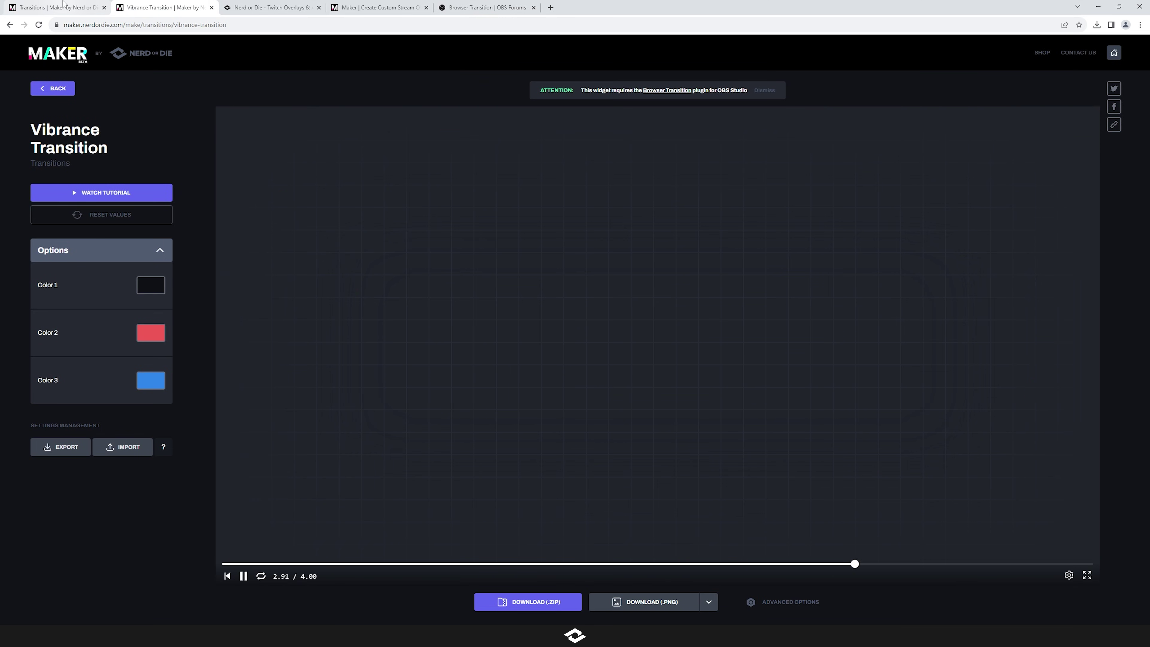
# - Go to the Maker Transitions listing and open the Fan Transition editor
pyautogui.click(63, 4)
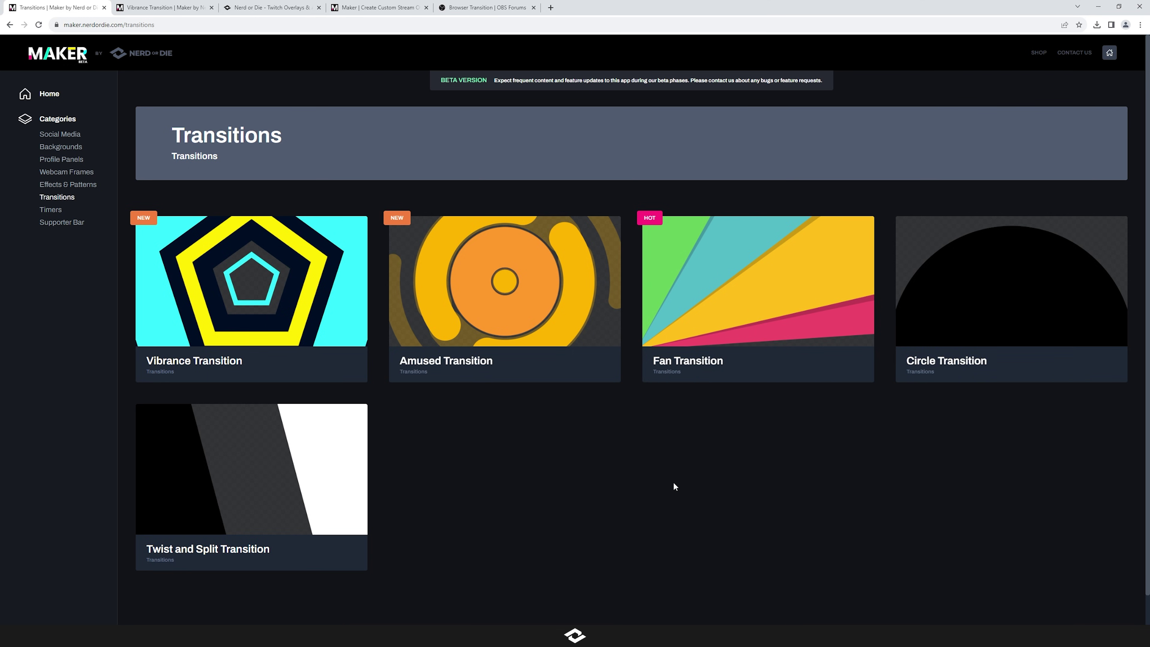
pyautogui.click(742, 343)
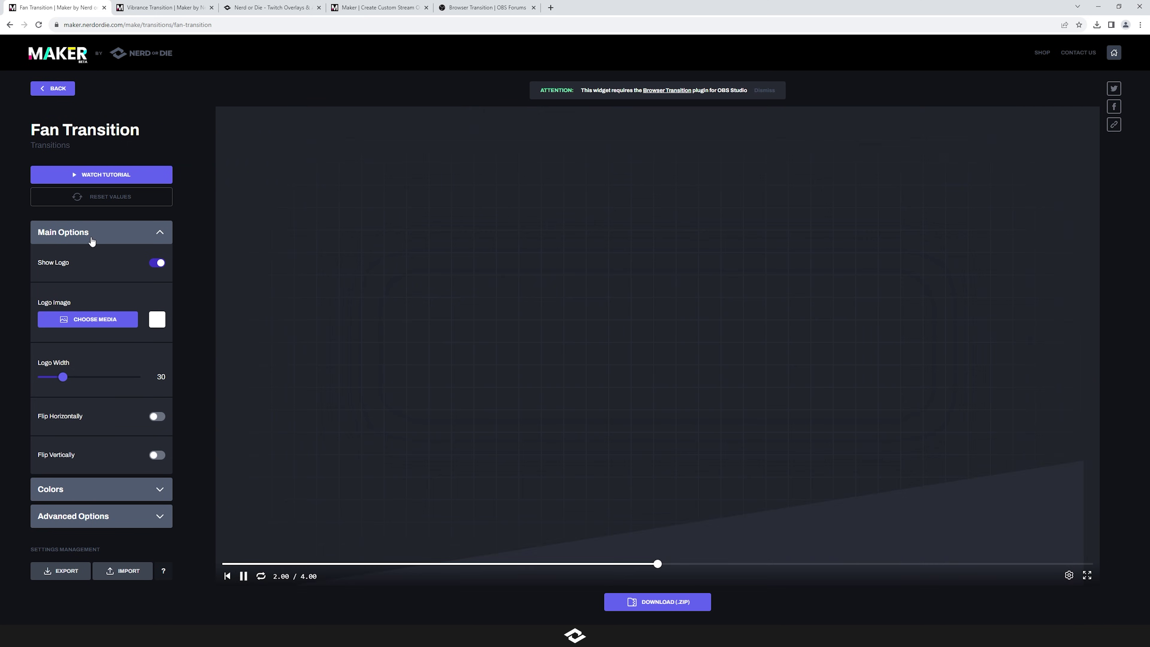
# - Review the Main, Advanced and Colors options, then download Fan Transition as a .ZIP
pyautogui.click(92, 241)
pyautogui.click(78, 287)
pyautogui.click(79, 286)
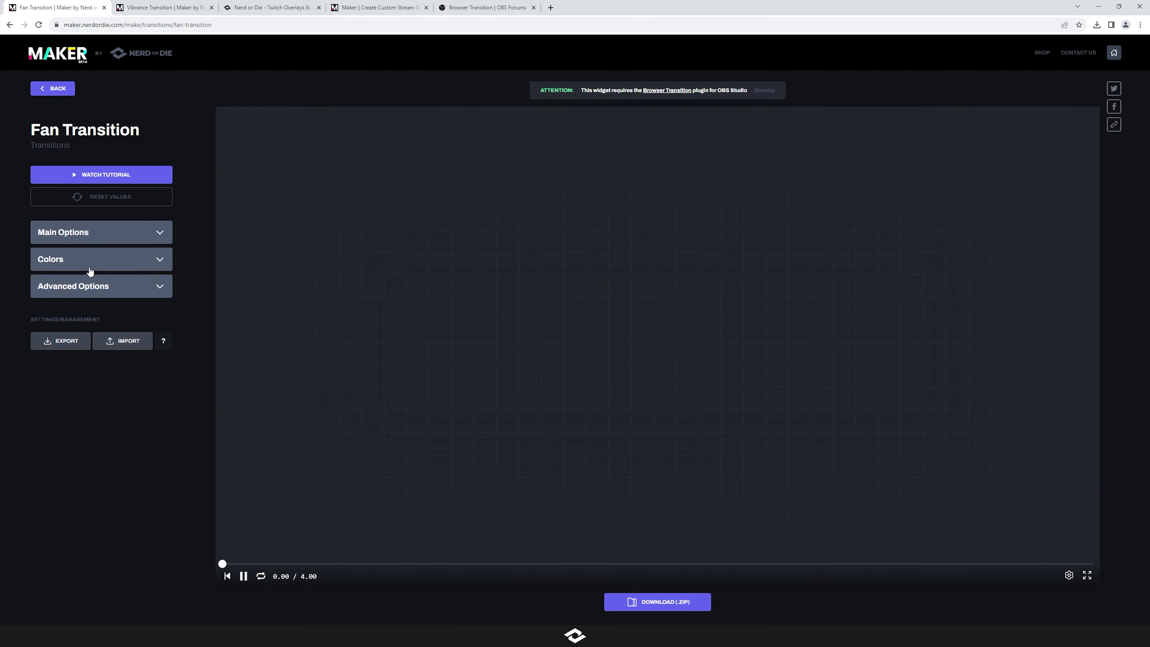
pyautogui.click(92, 267)
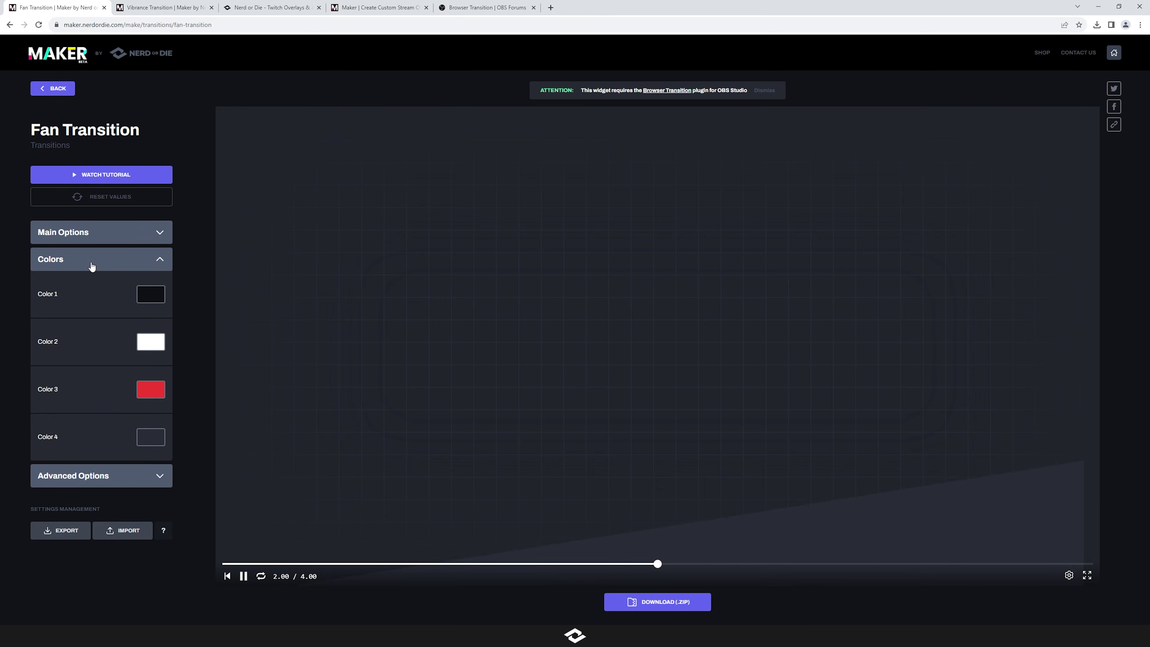
pyautogui.click(148, 262)
pyautogui.click(151, 233)
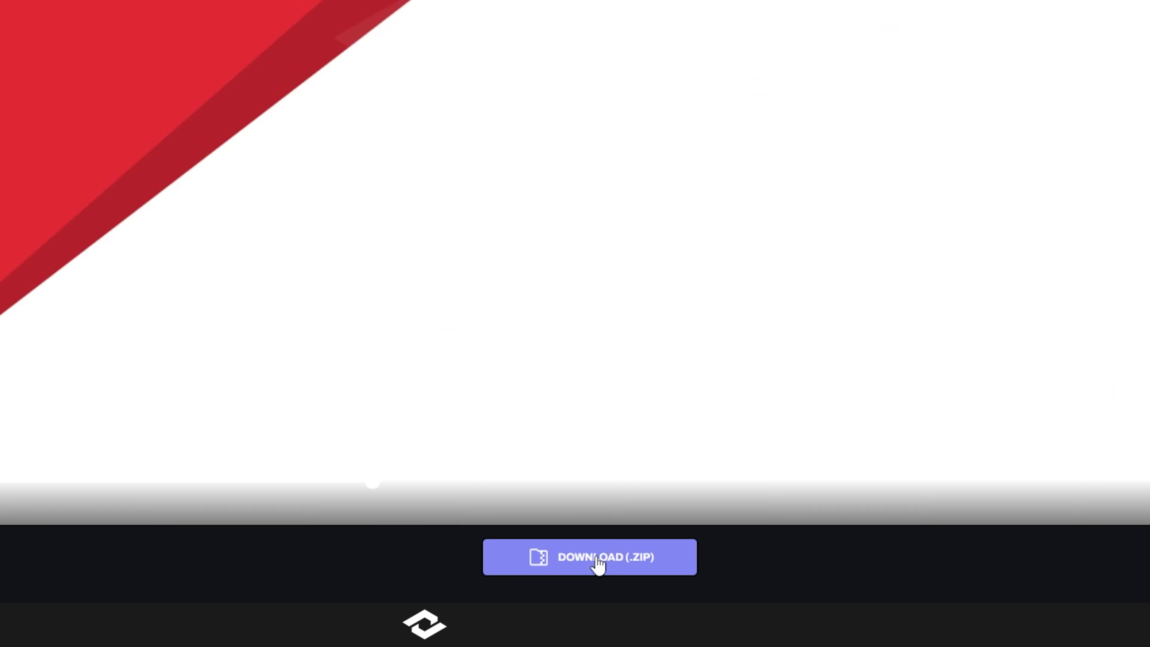
pyautogui.click(599, 562)
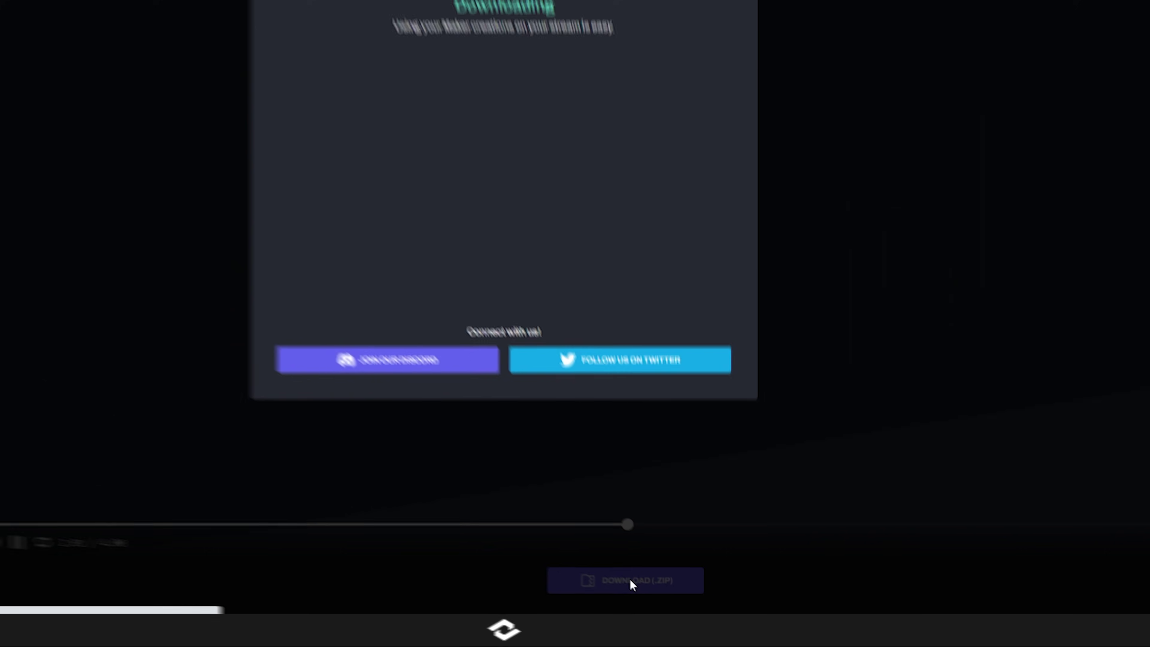
# - Extract Fan Transition.zip into a Fan Transition folder, then return to Downloads
pyautogui.click(1076, 46)
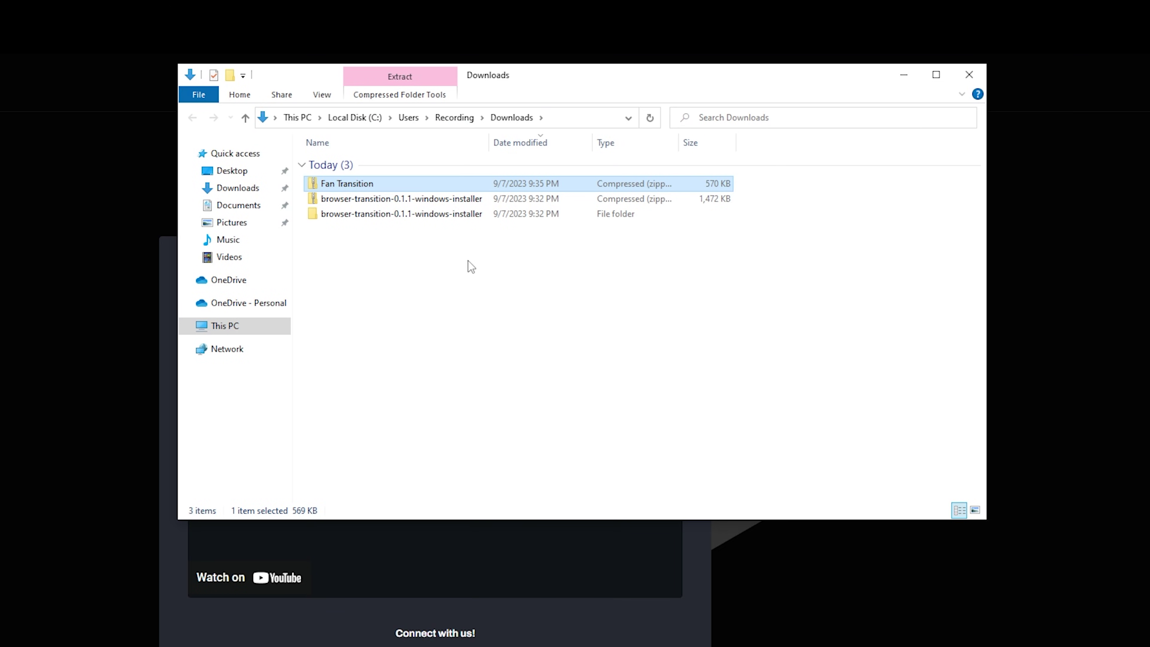
pyautogui.rightClick(367, 185)
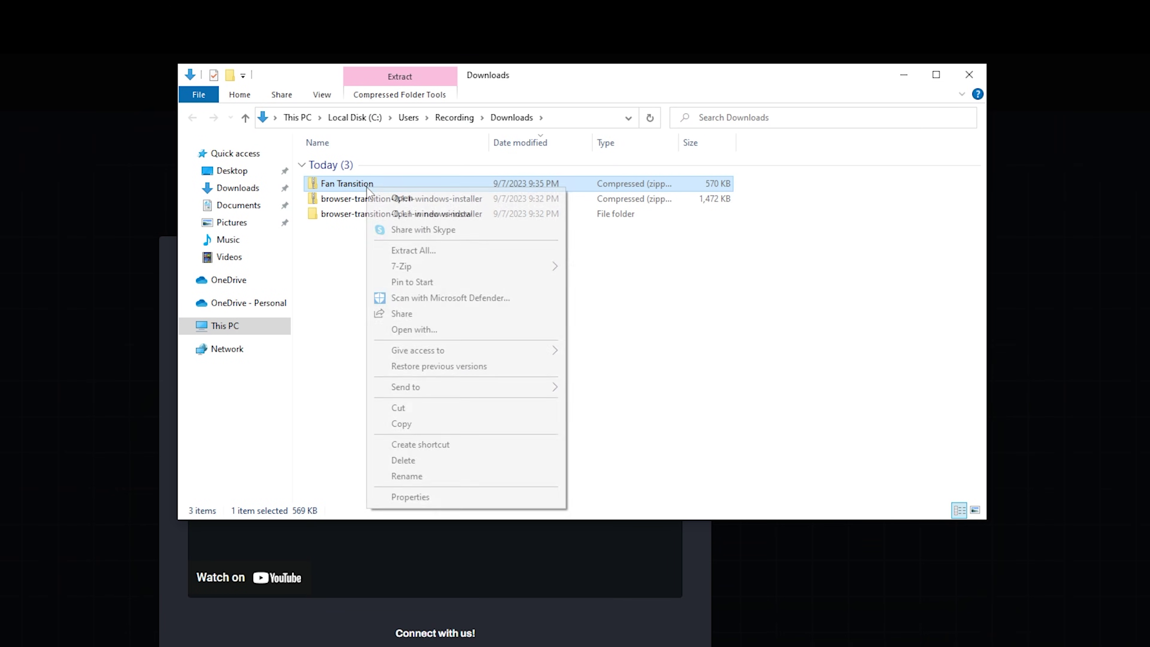
pyautogui.click(419, 253)
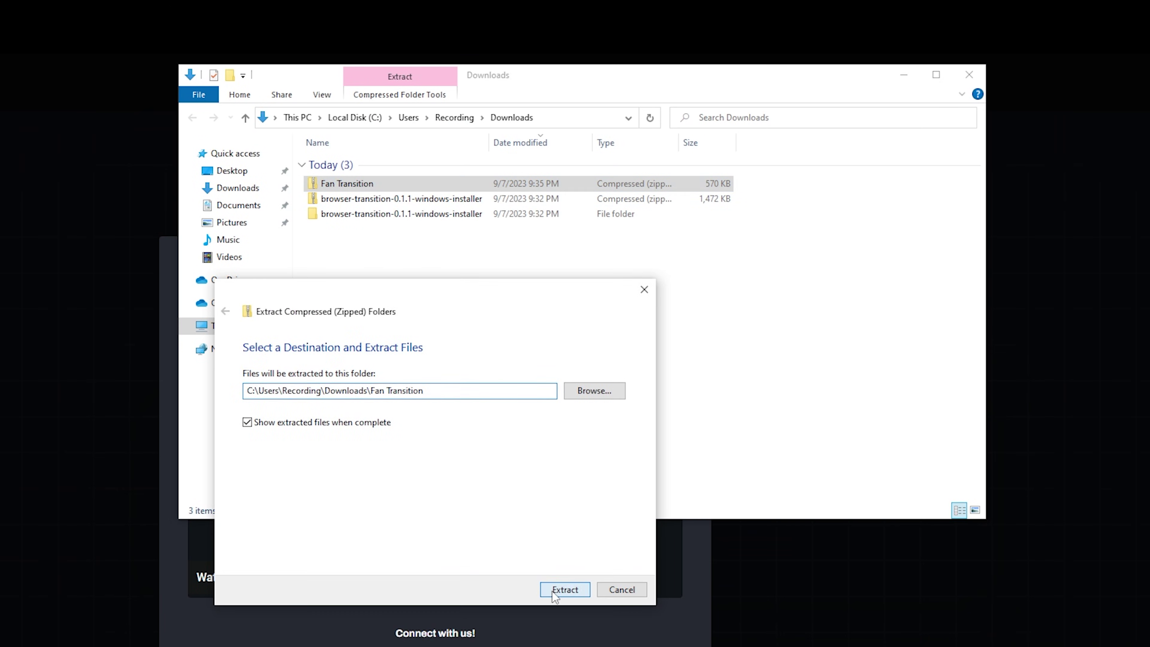
pyautogui.click(558, 583)
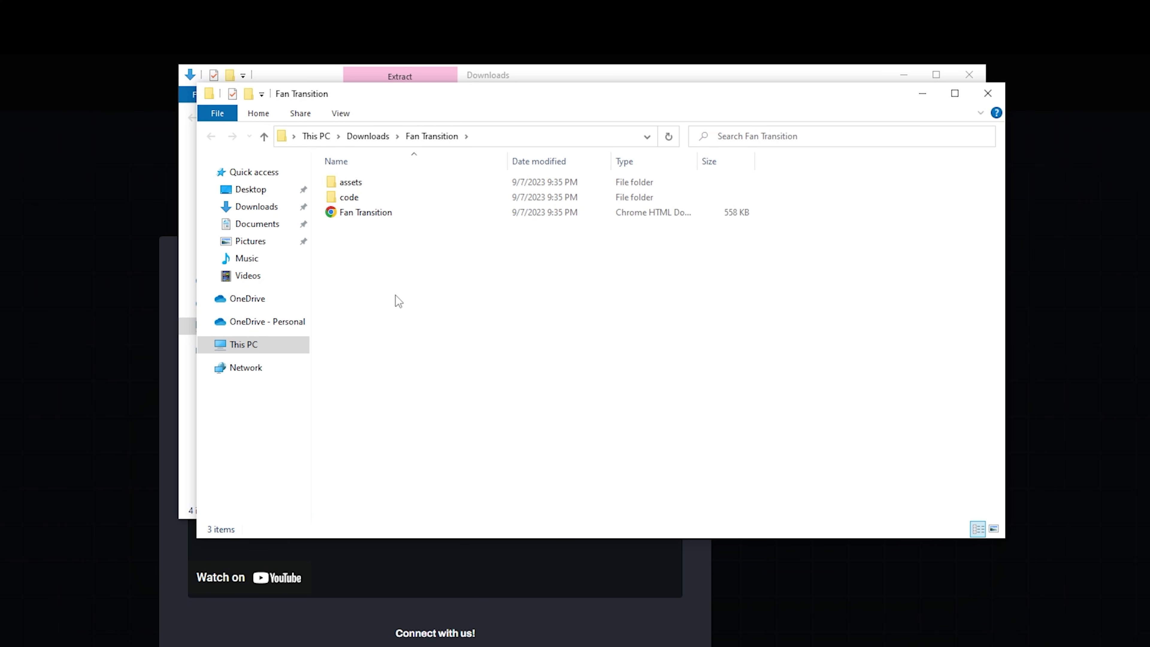
pyautogui.click(368, 136)
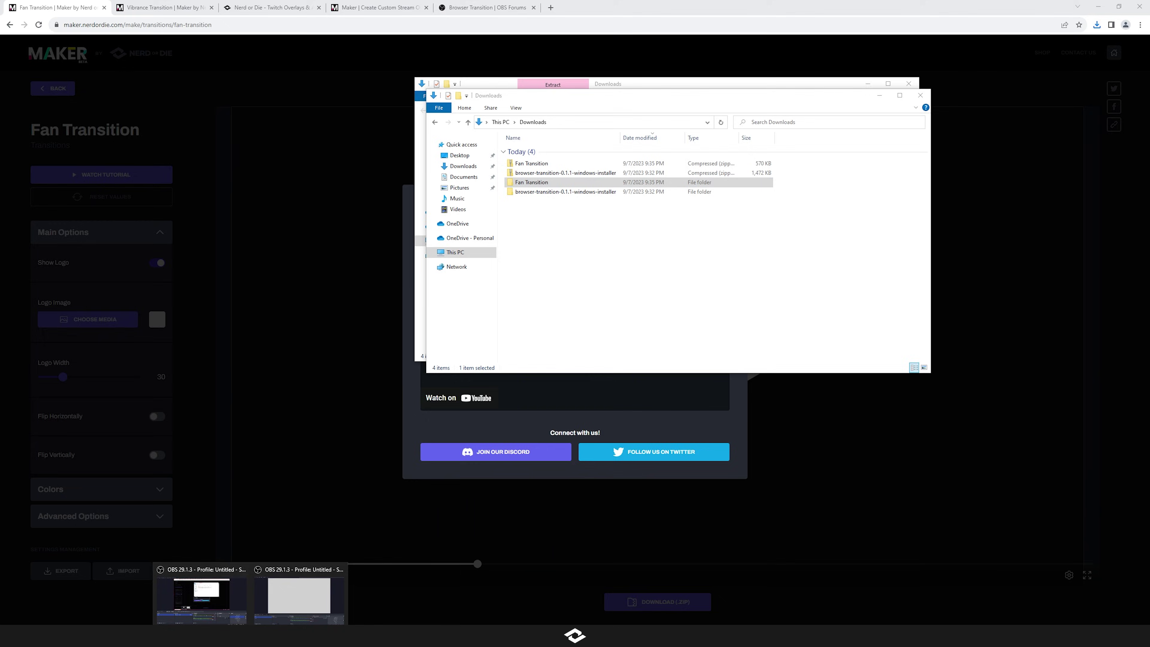
# - Load Downloads > Fan Transition > Fan Transition.html as the Browser transition's local file and confirm
pyautogui.click(299, 596)
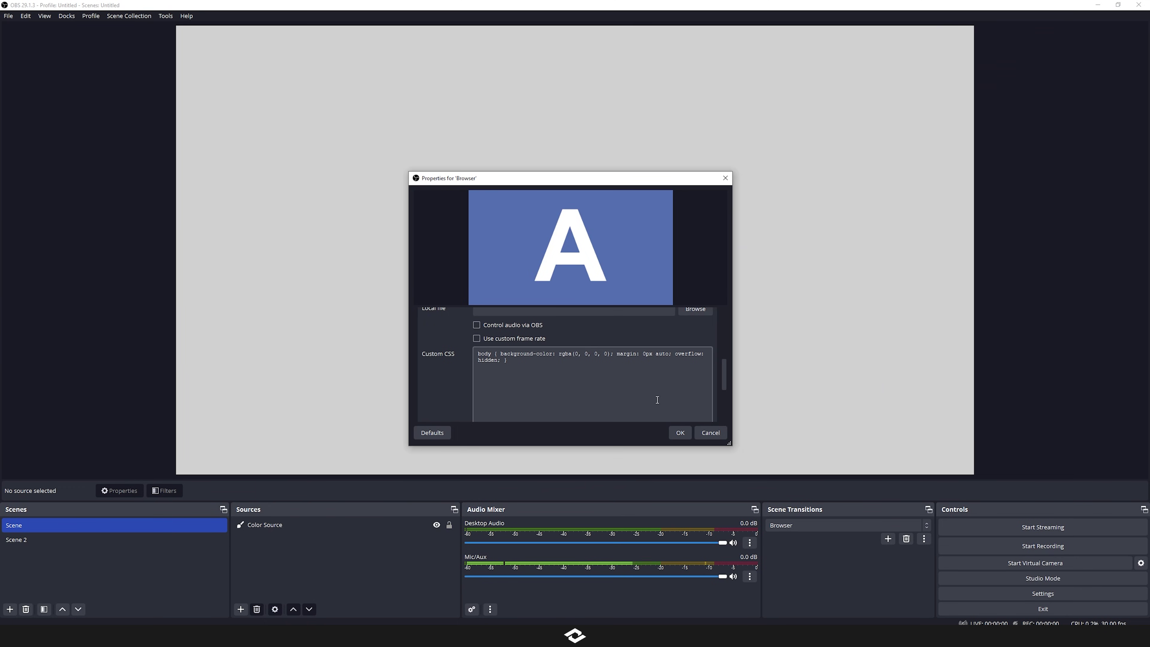
pyautogui.scroll(1, 424, 364)
pyautogui.click(687, 337)
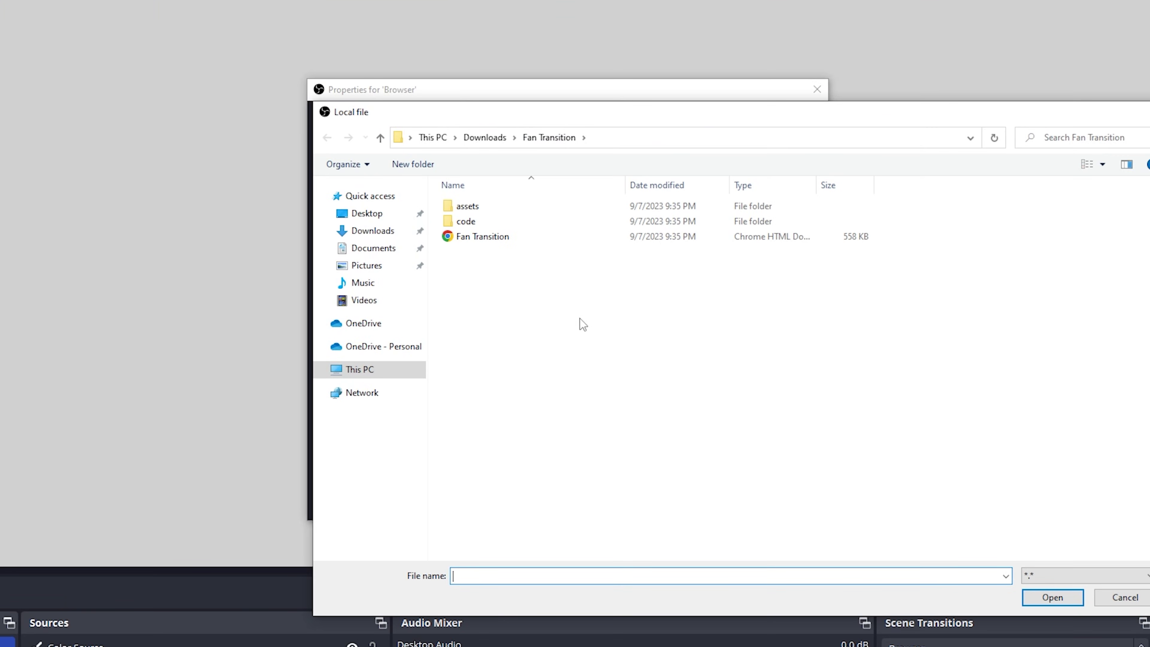
pyautogui.click(478, 240)
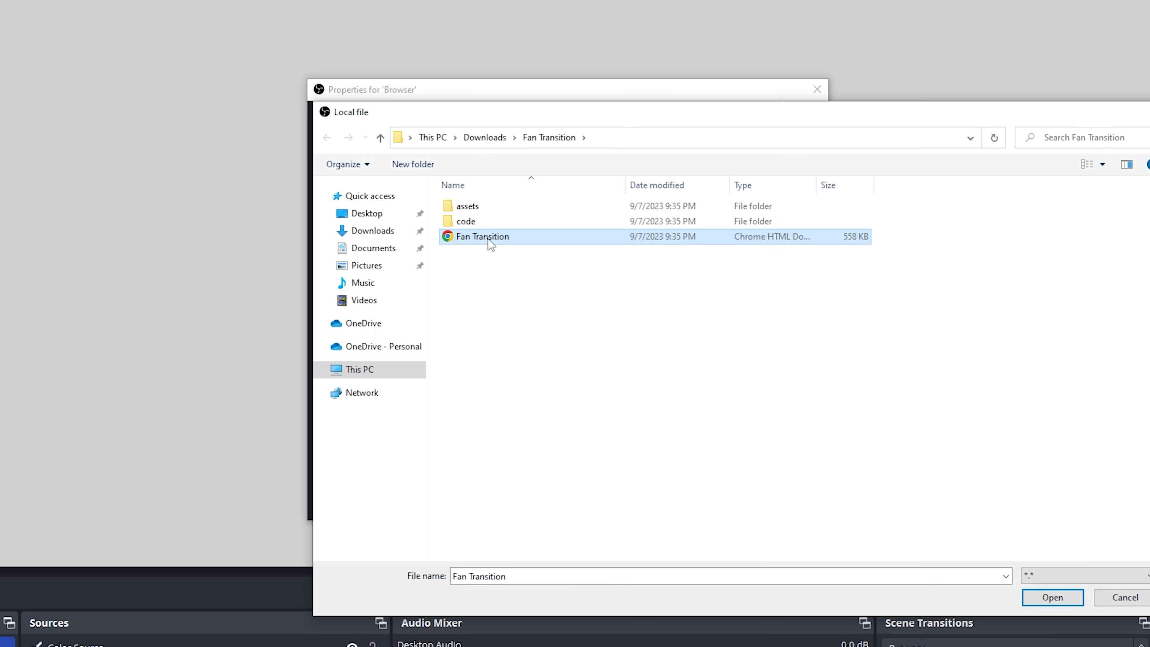
pyautogui.doubleClick(503, 239)
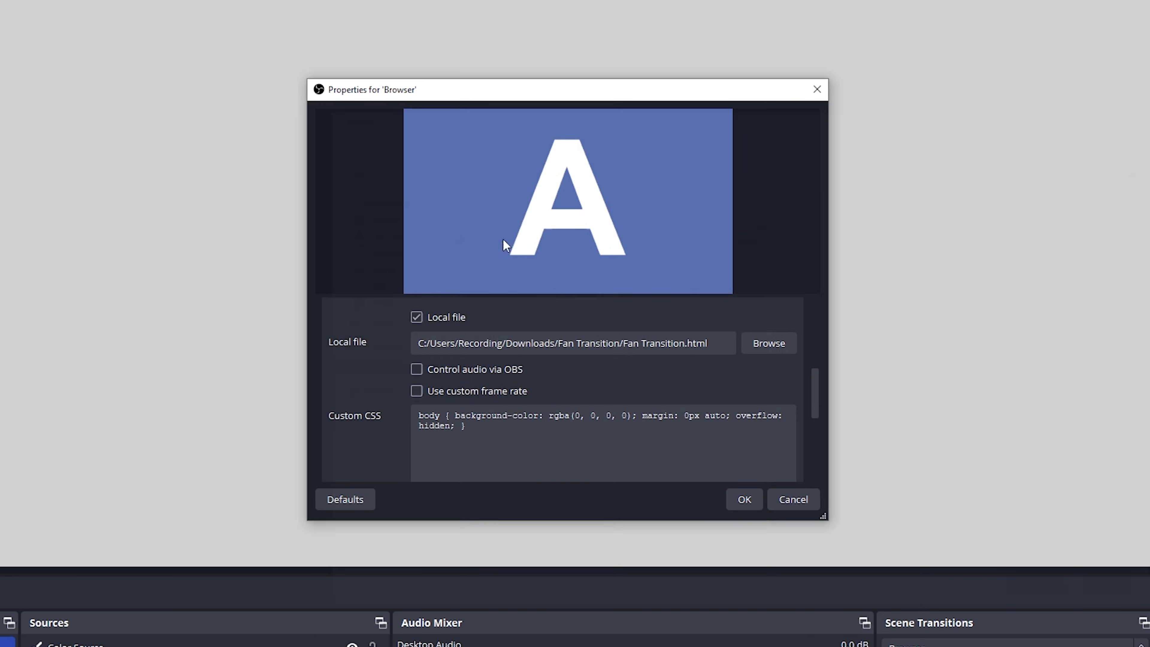
pyautogui.click(741, 501)
pyautogui.click(92, 538)
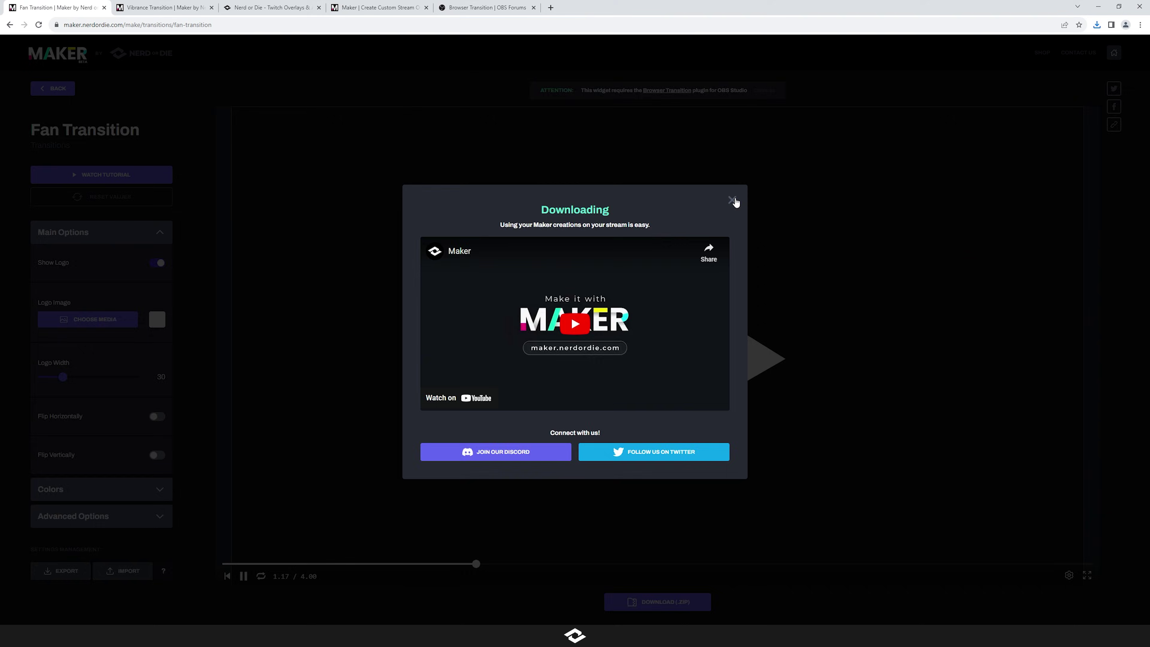
# - Dismiss the download notice and scrub the Fan Transition preview to find when the fan covers the frame
pyautogui.click(734, 201)
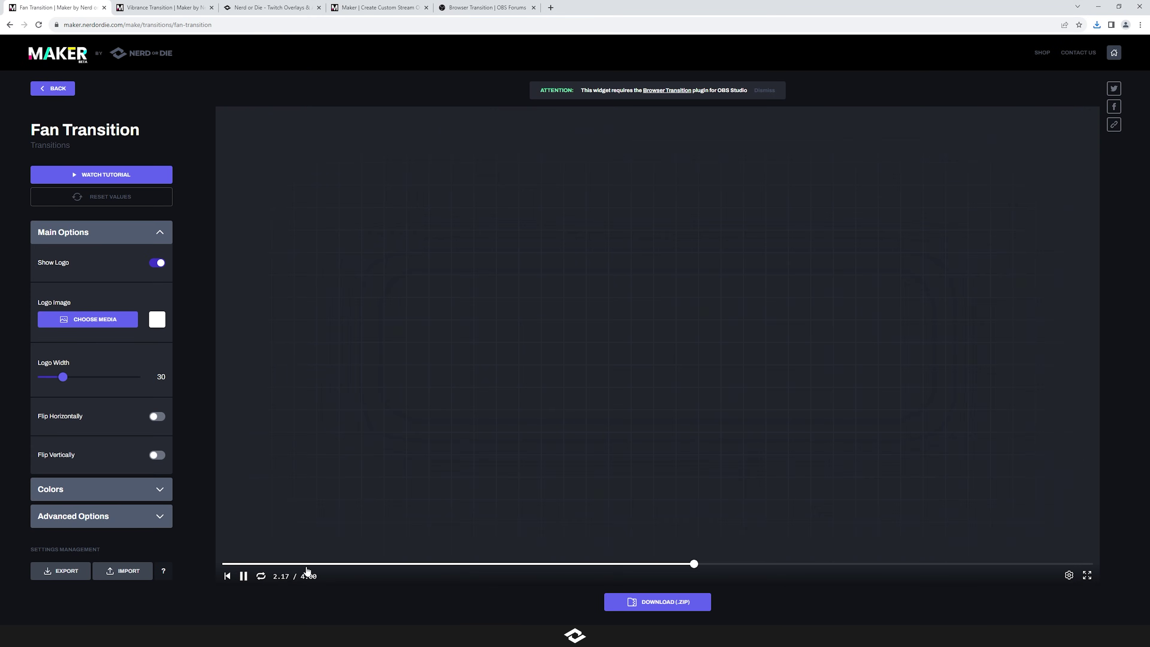
pyautogui.moveTo(308, 564); pyautogui.dragTo(249, 565)
pyautogui.moveTo(498, 481); pyautogui.dragTo(966, 479)
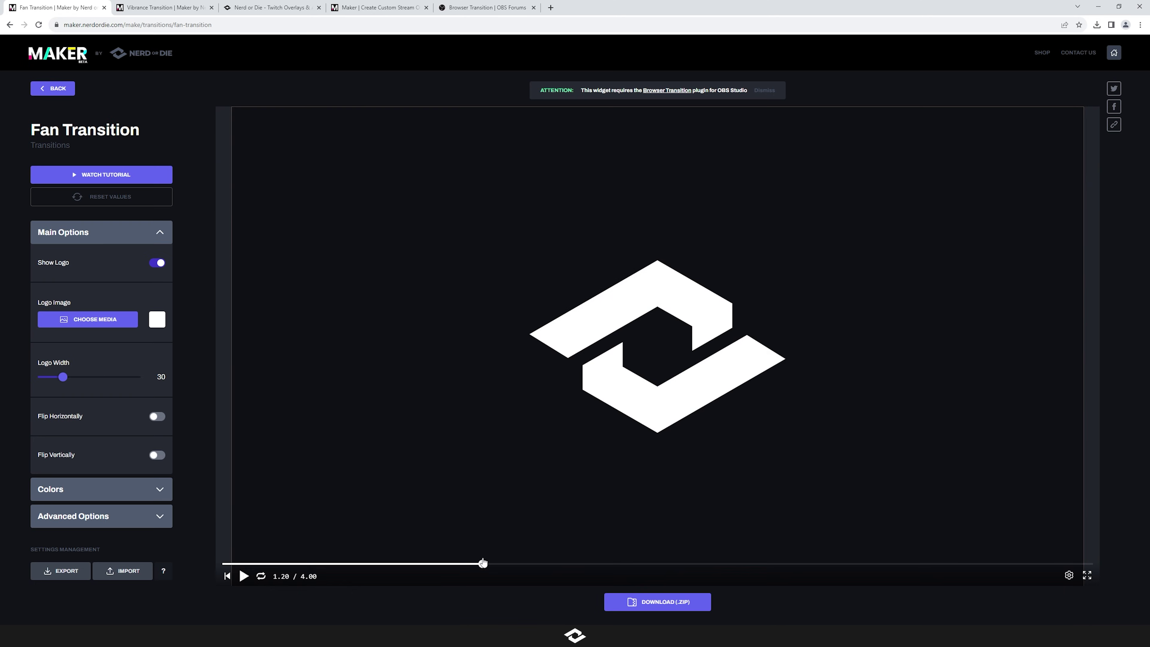
pyautogui.moveTo(483, 563); pyautogui.dragTo(447, 564)
pyautogui.moveTo(461, 563); pyautogui.dragTo(698, 562)
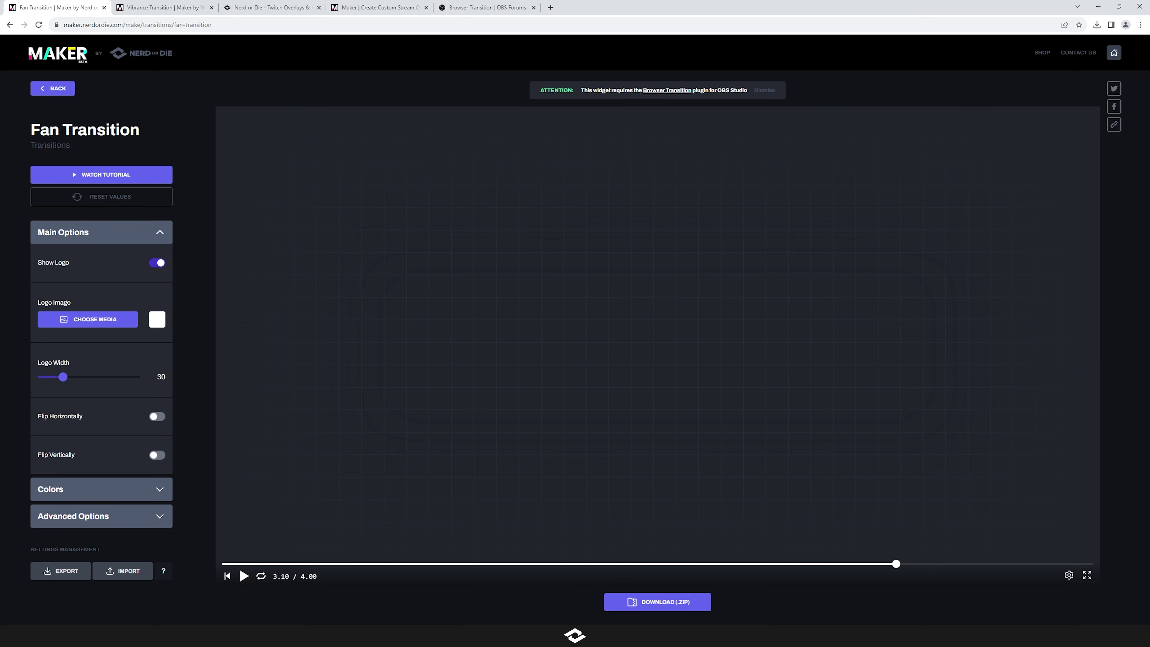
# - Back in OBS, lengthen the Browser transition's duration to 3000 ms in its properties
pyautogui.click(299, 592)
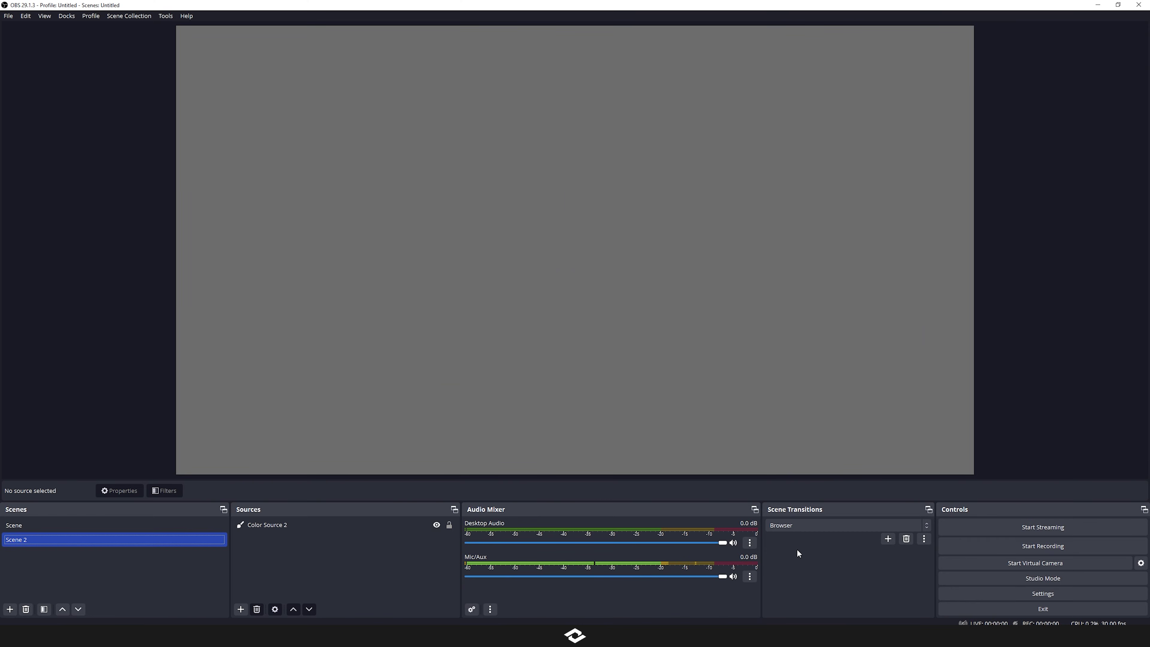
pyautogui.click(923, 540)
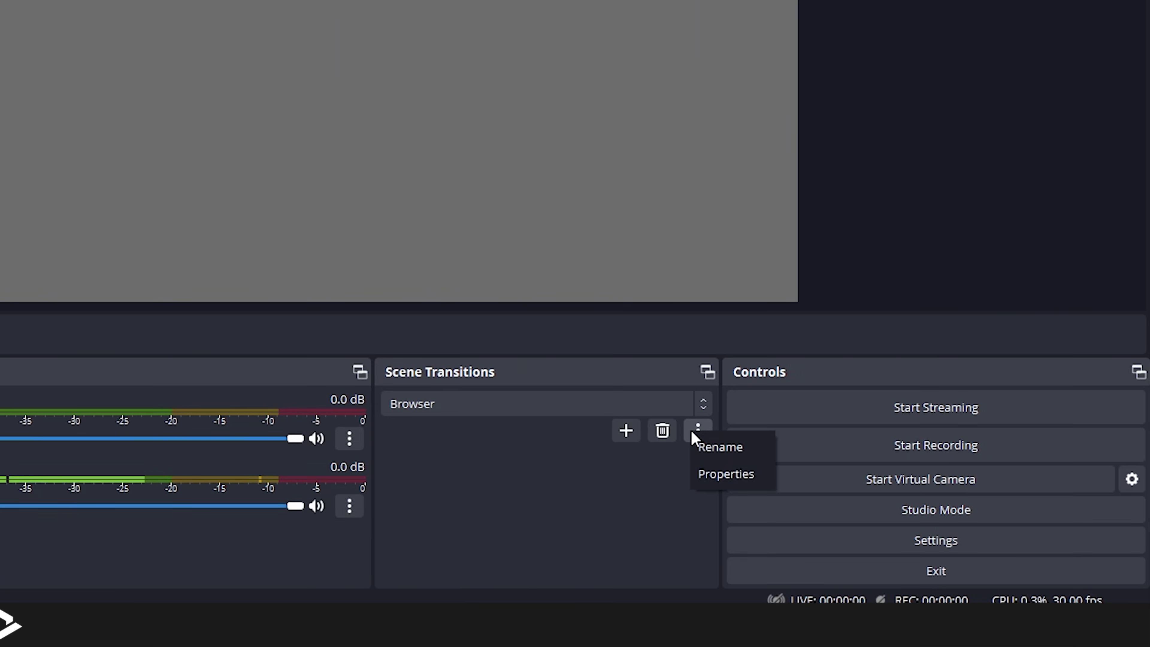
pyautogui.click(720, 474)
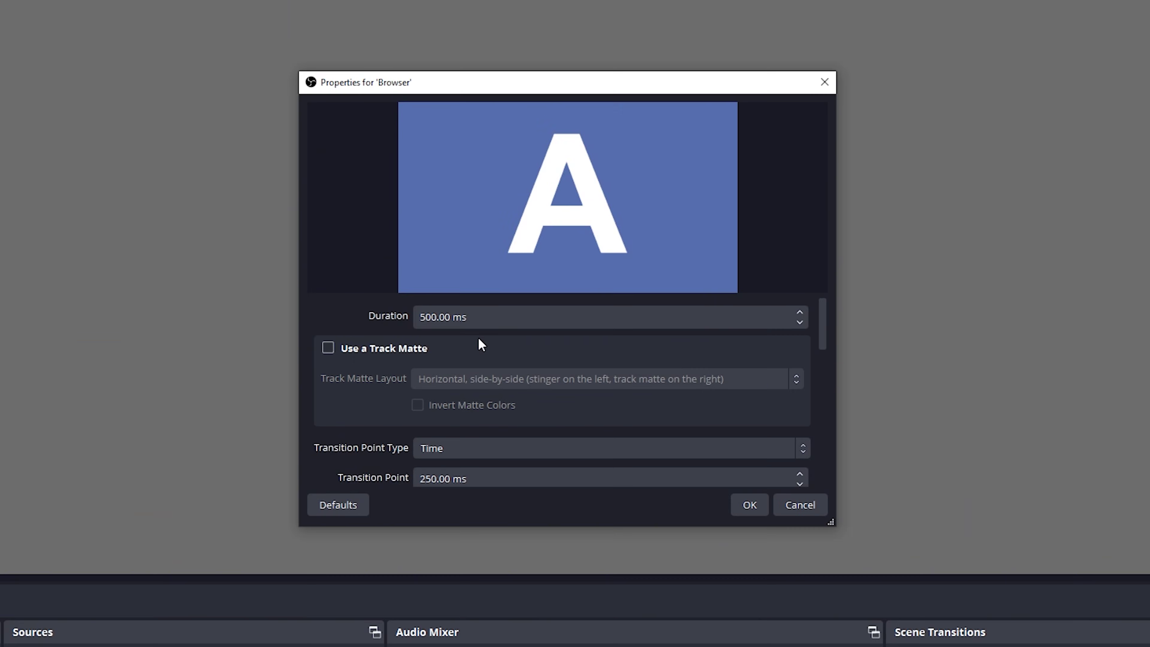
pyautogui.click(417, 317)
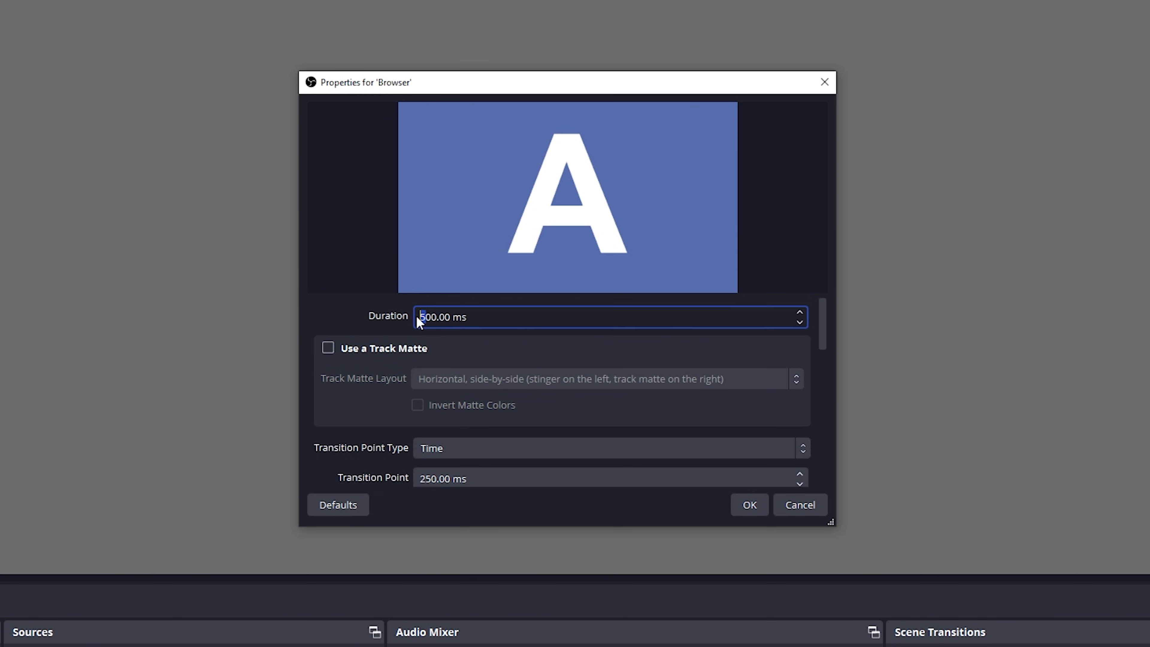
pyautogui.write('1')
pyautogui.press('Delete')
pyautogui.write('0')
pyautogui.scroll(-3, 353, 433)
# - Set the transition point to 1000 ms, save, and switch to Scene to test it
pyautogui.click(418, 389)
pyautogui.write('1')
pyautogui.press('Delete')
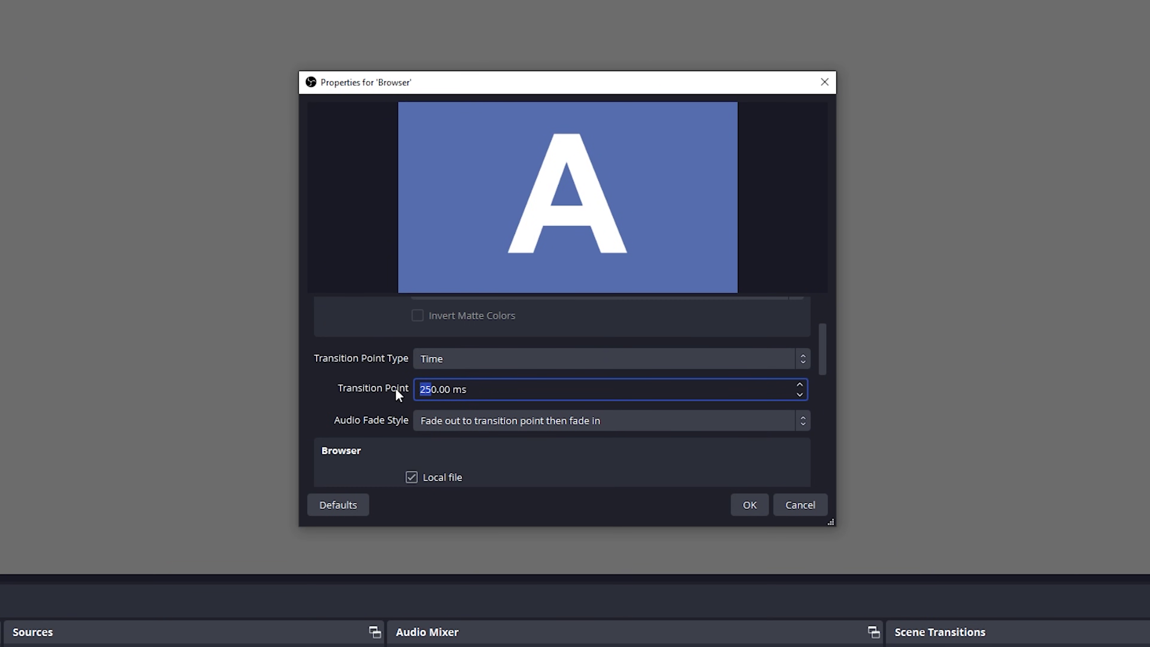
pyautogui.press('Delete')
pyautogui.write('00')
pyautogui.click(751, 506)
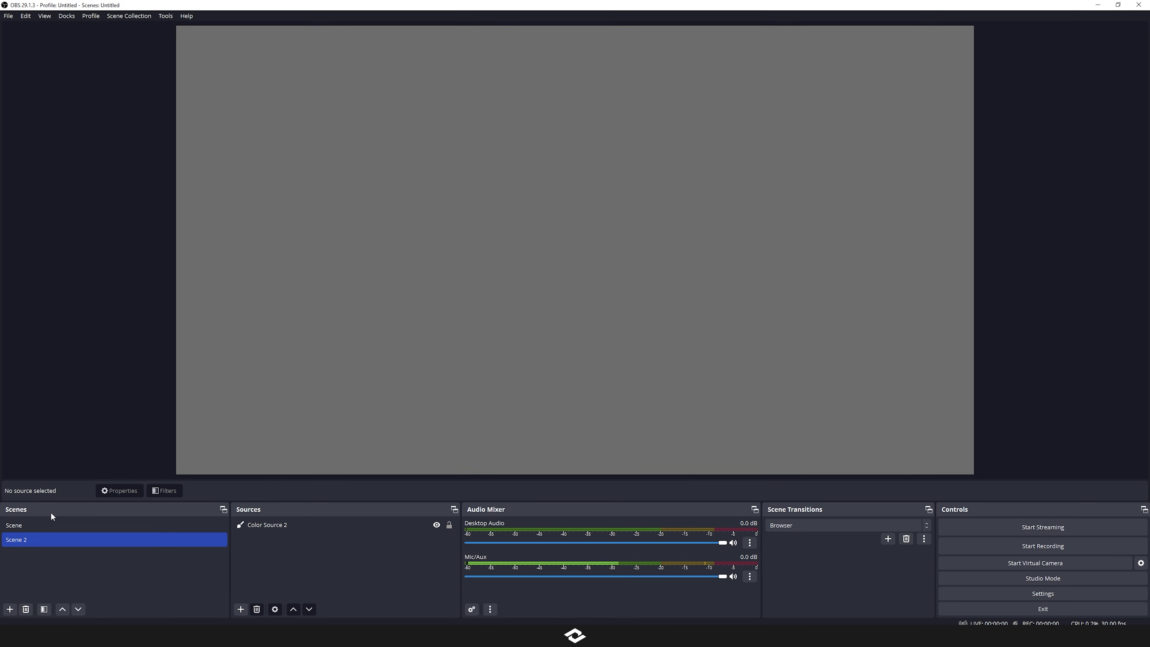
pyautogui.click(50, 525)
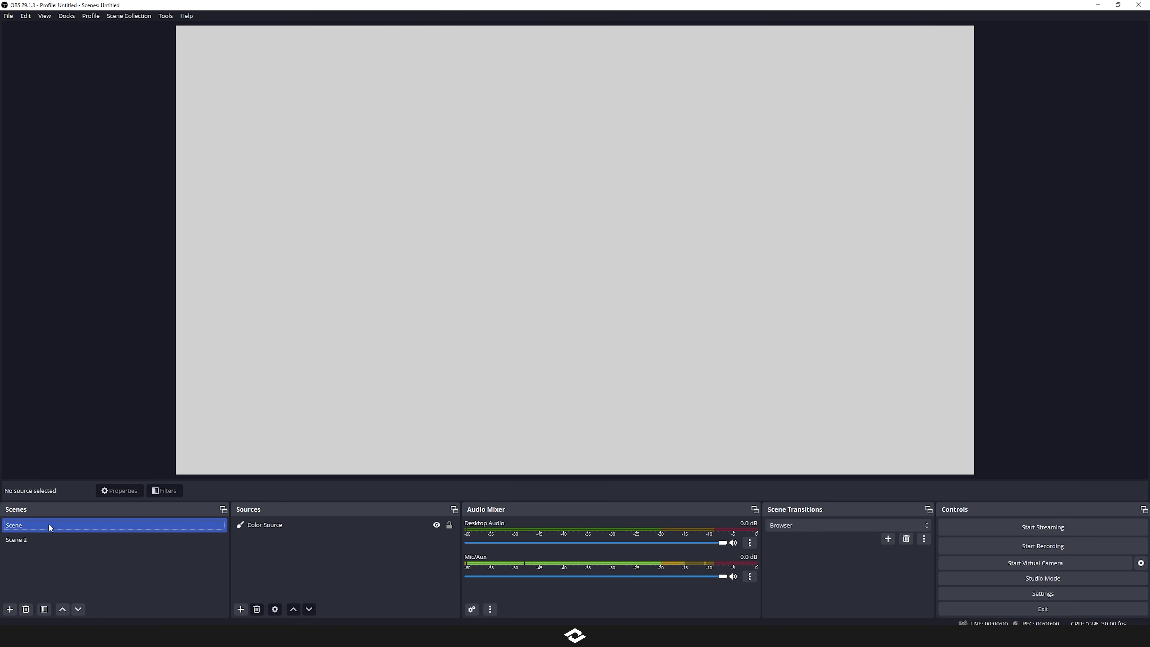
# - Alternate between Scene 2 and Scene to watch the fan sweep, ending on Scene 2
pyautogui.click(44, 540)
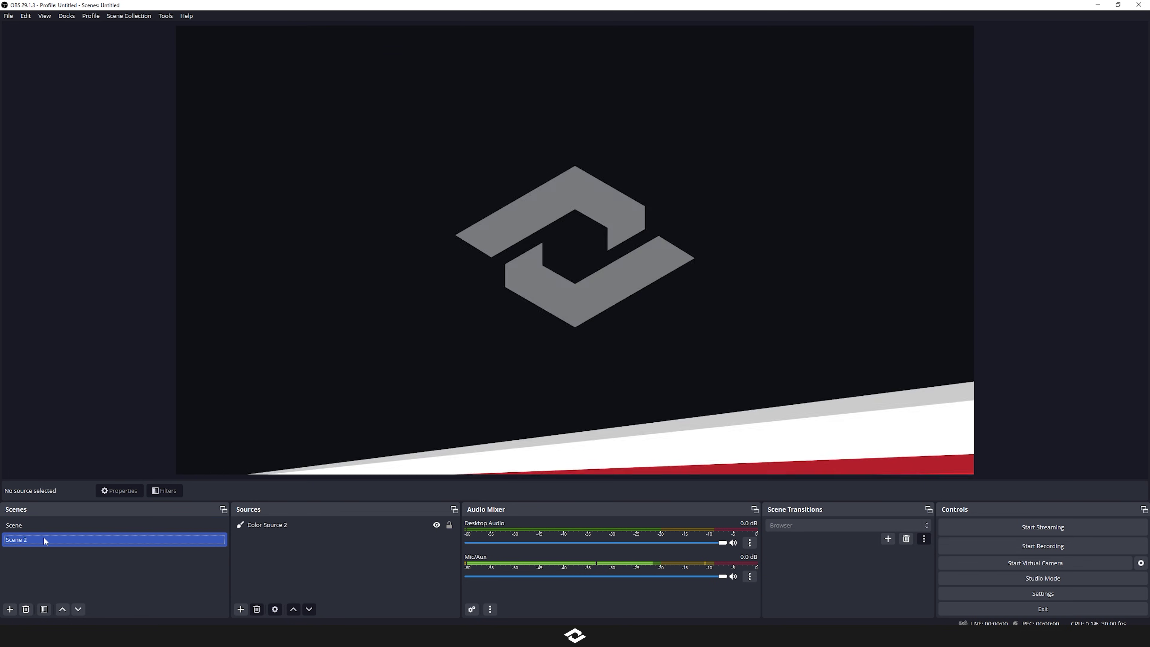
pyautogui.click(52, 525)
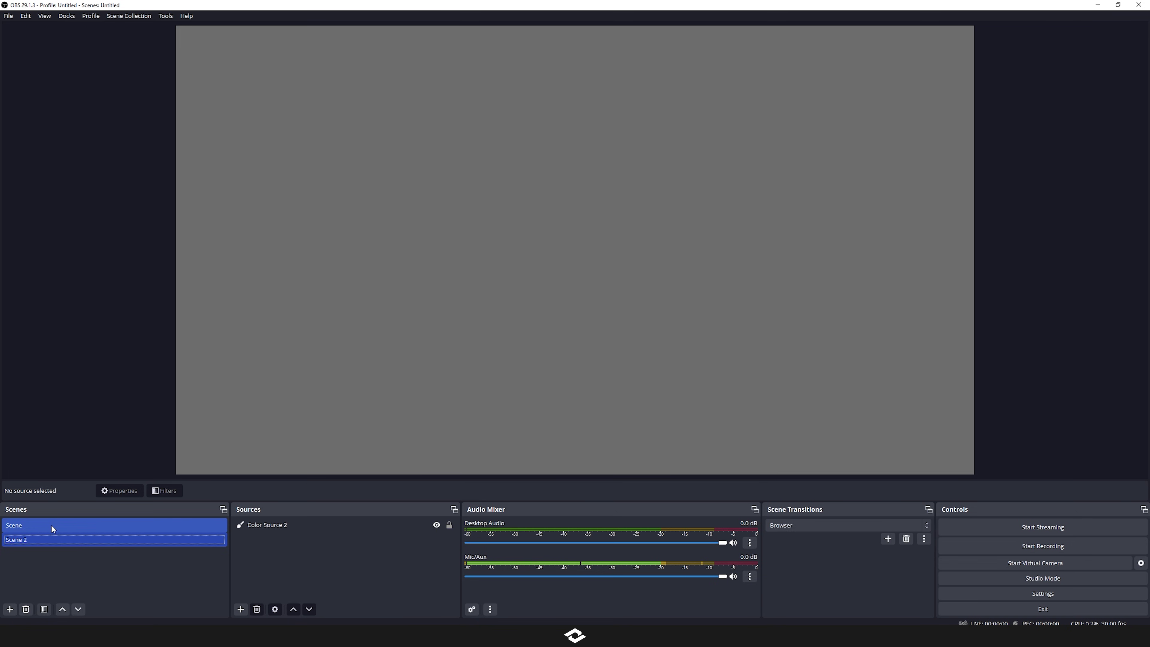
pyautogui.click(44, 539)
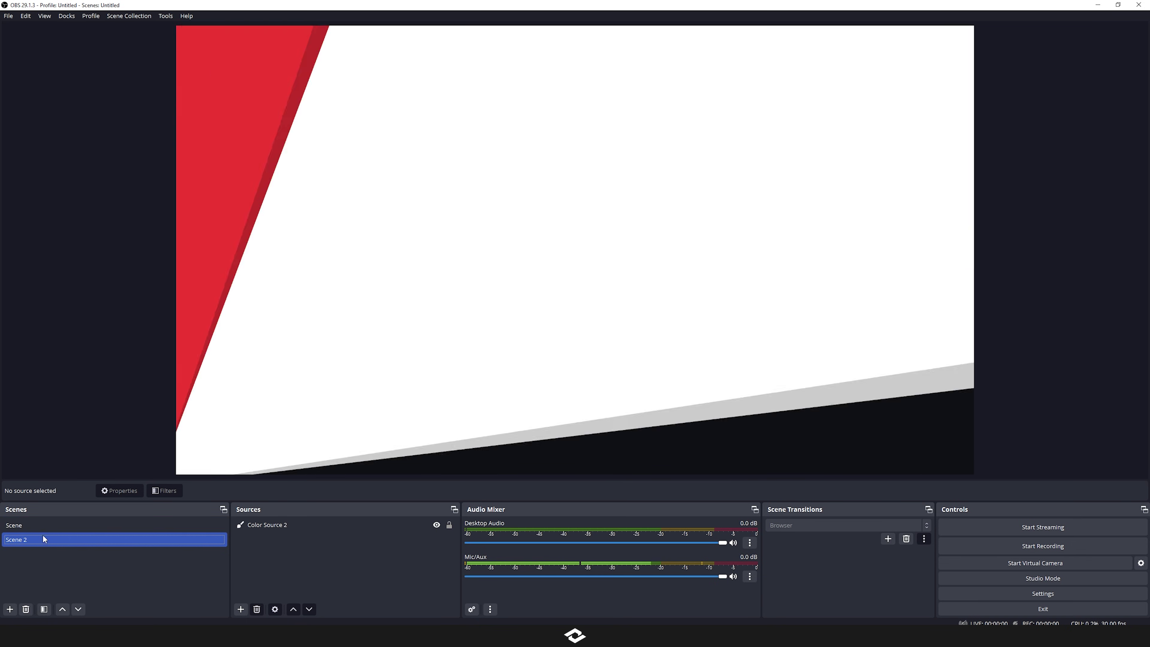
pyautogui.click(43, 527)
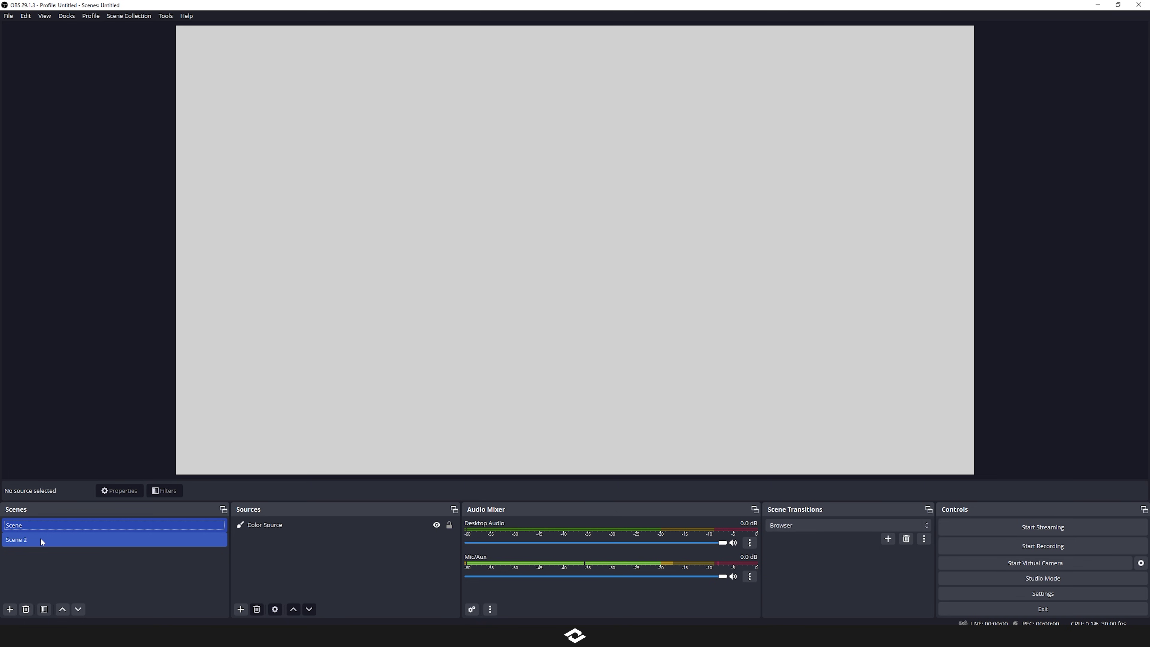
pyautogui.click(41, 541)
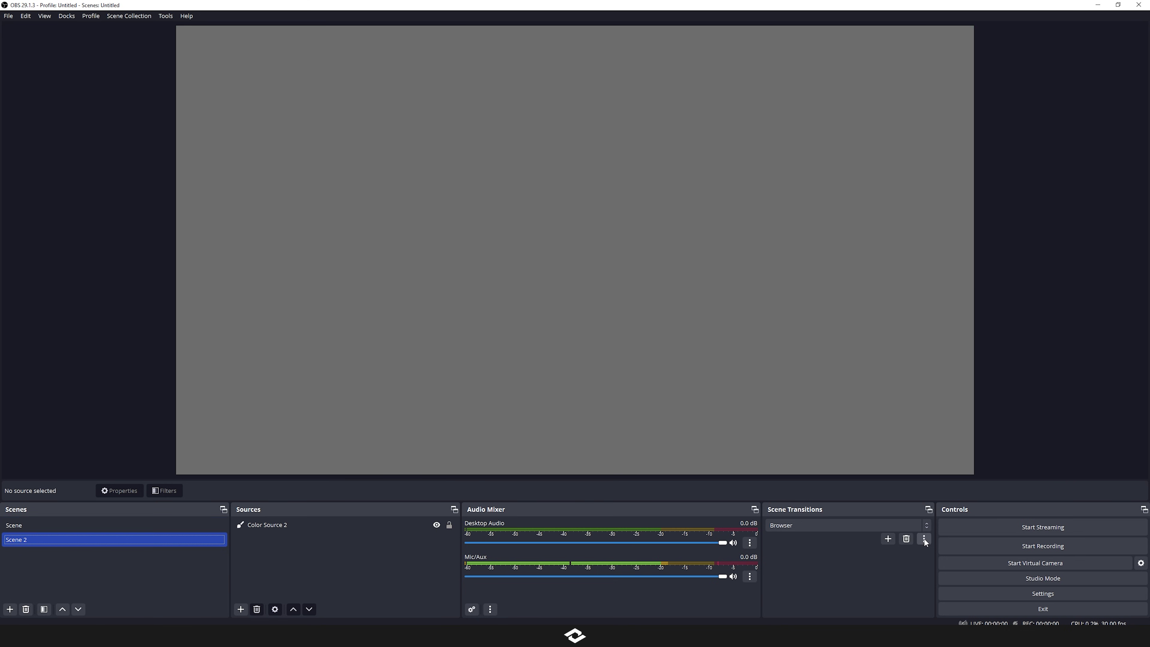
# - Open the Browser transition's properties and run Preview Transition from the bottom of the dialog
pyautogui.click(932, 558)
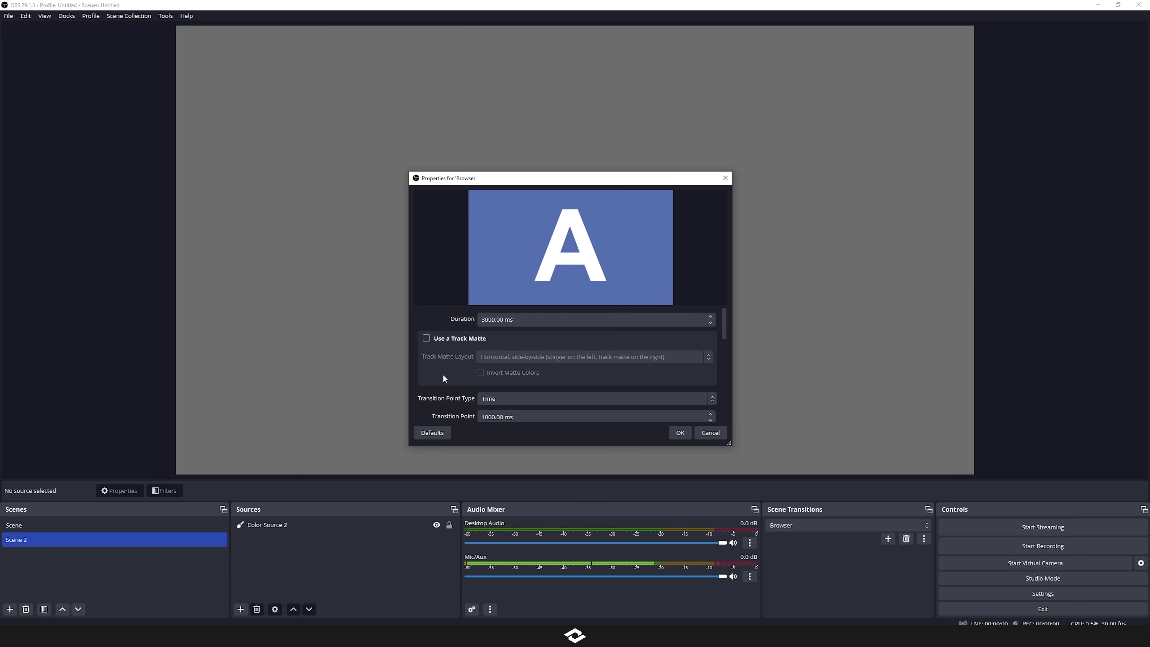
pyautogui.scroll(-3, 443, 374)
pyautogui.scroll(-10, 443, 374)
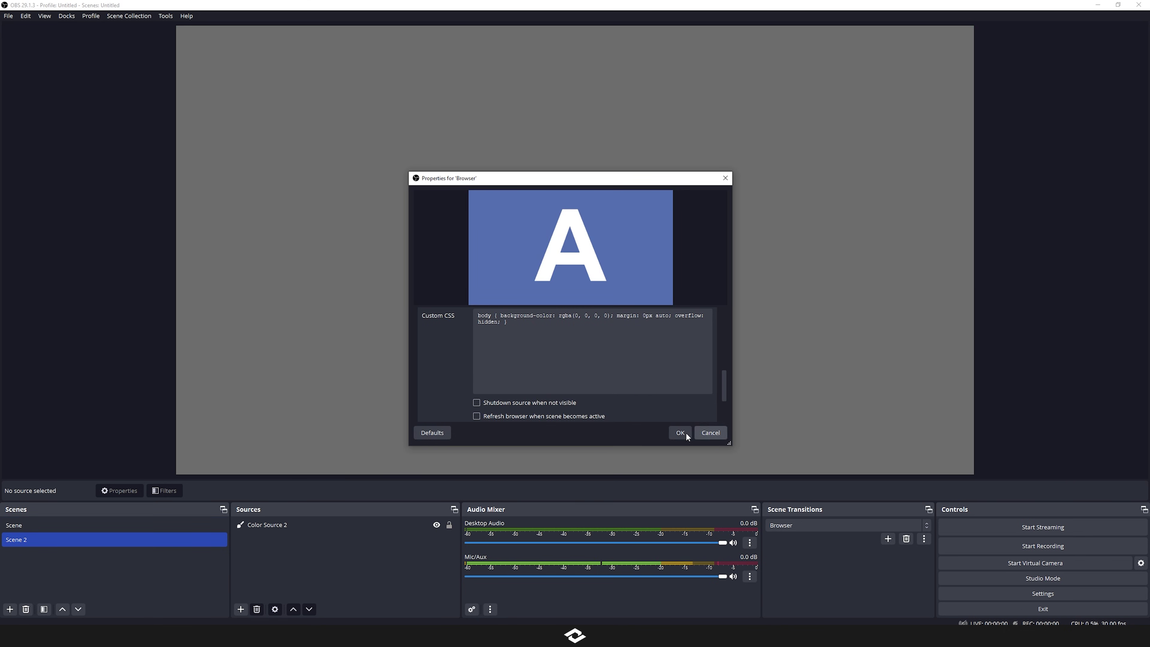
pyautogui.scroll(-2, 525, 412)
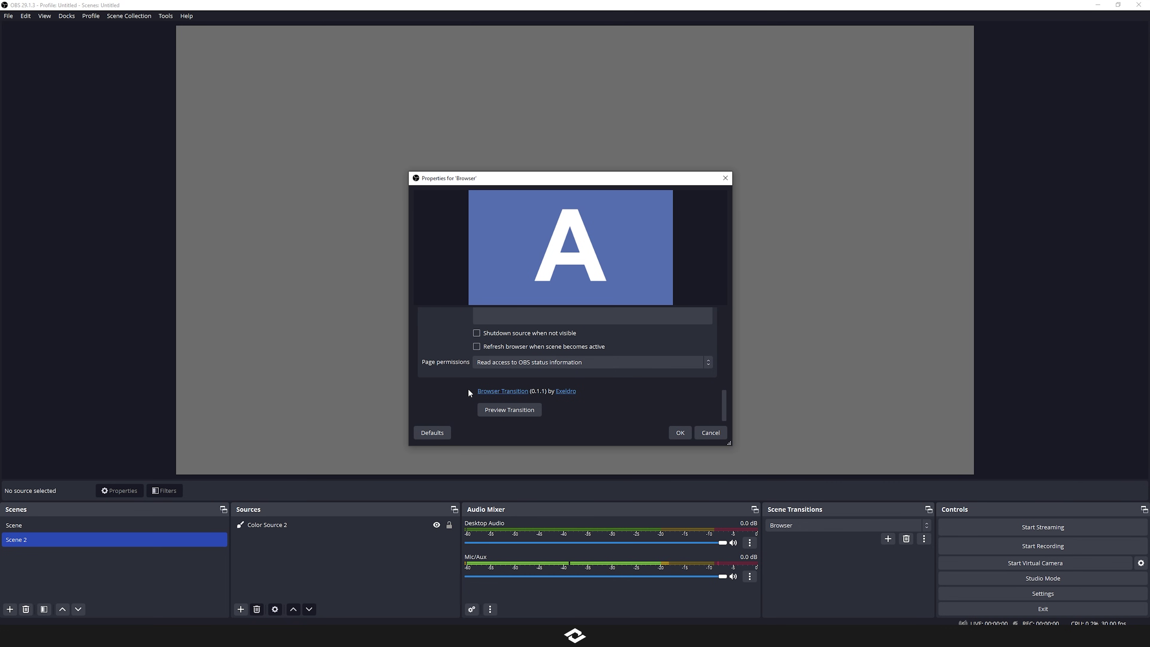
pyautogui.click(509, 411)
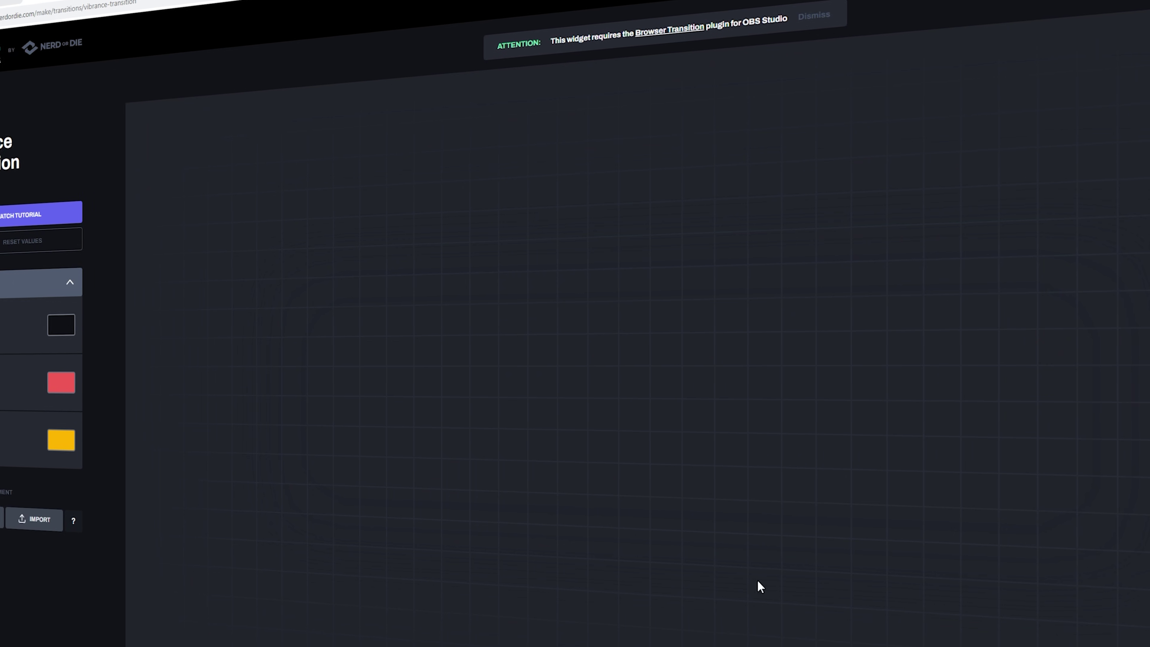
# - Replace the Vibrance Transition's yellow colour swatch with blue in the colour picker
pyautogui.click(61, 440)
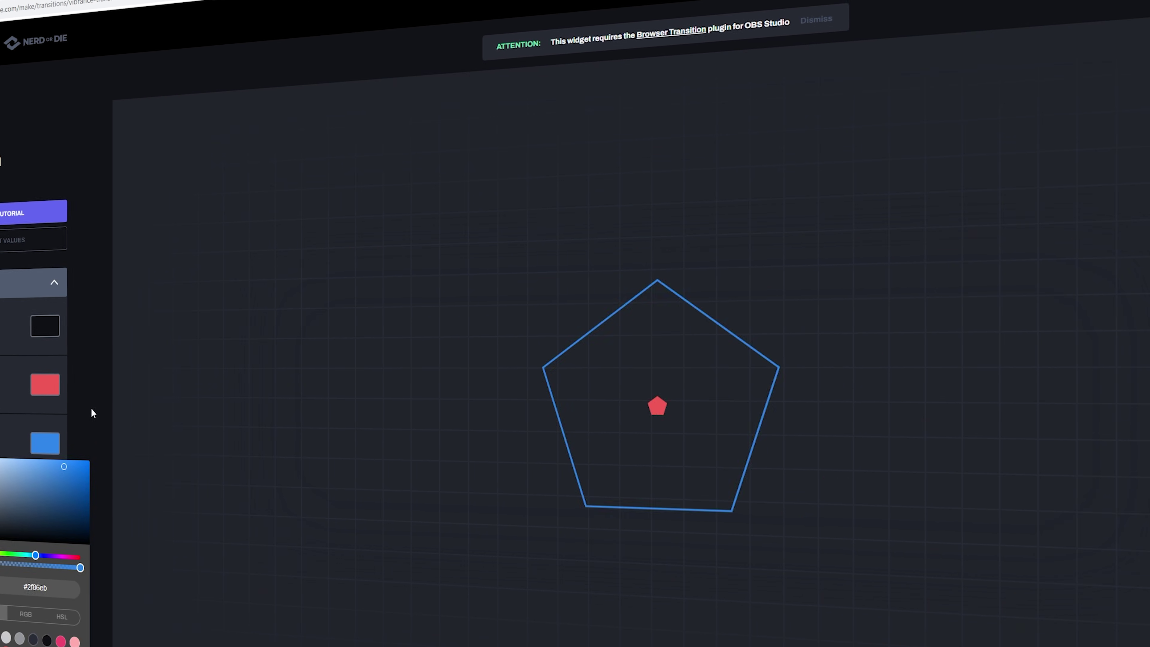
pyautogui.click(87, 397)
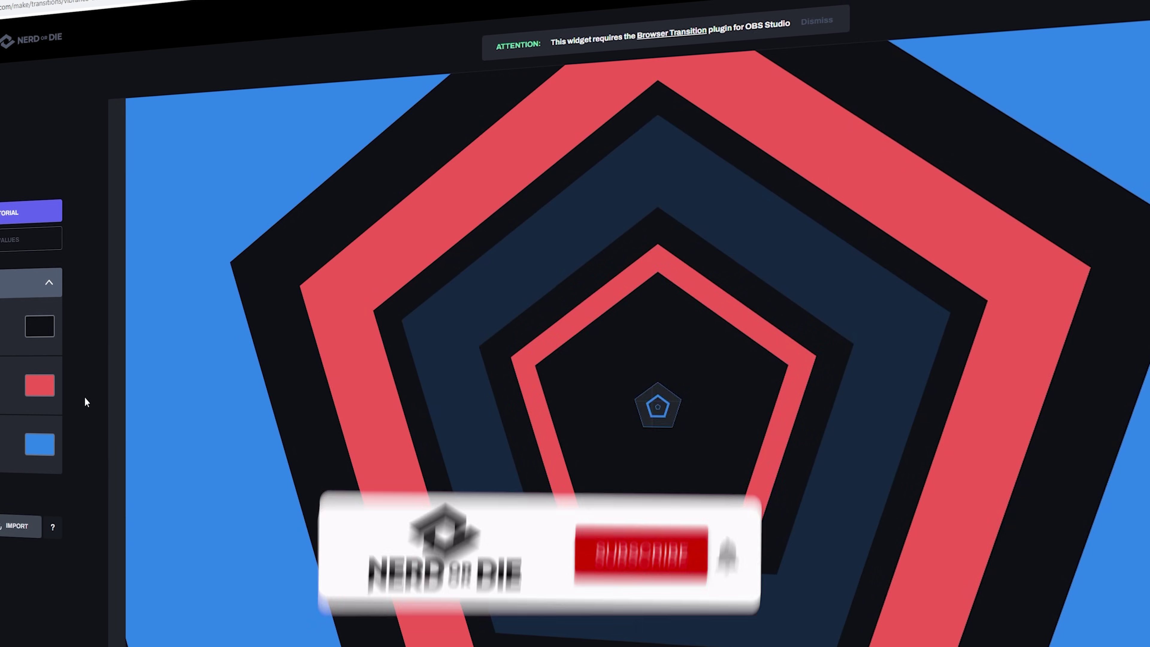